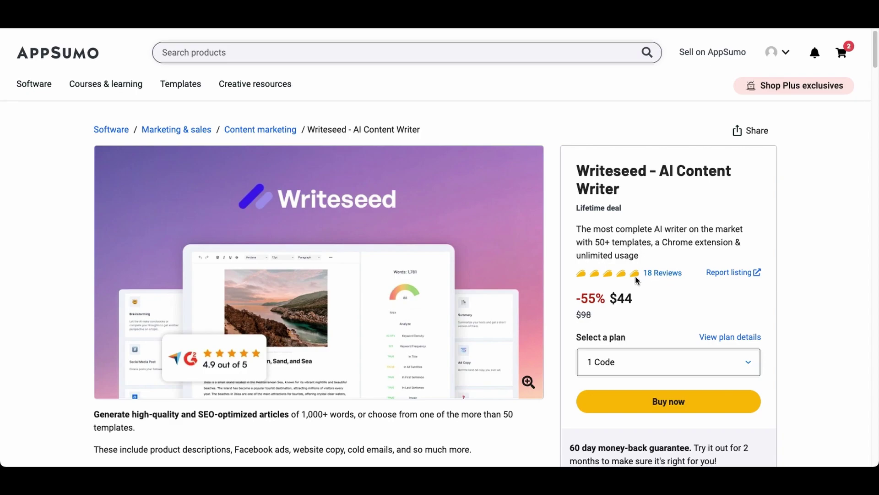
pyautogui.scroll(-5, 377, 296)
pyautogui.scroll(-5, 372, 295)
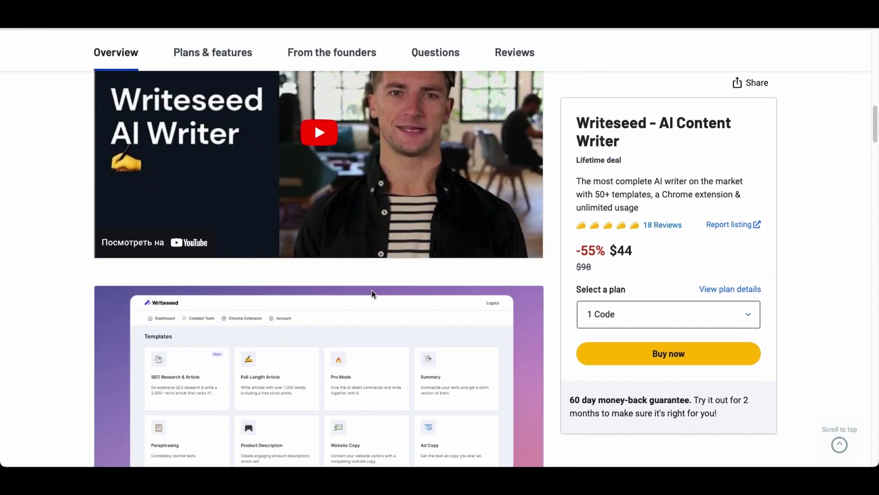
pyautogui.scroll(-5, 372, 294)
pyautogui.scroll(-5, 372, 294)
pyautogui.scroll(-5, 372, 294)
pyautogui.scroll(3, 373, 294)
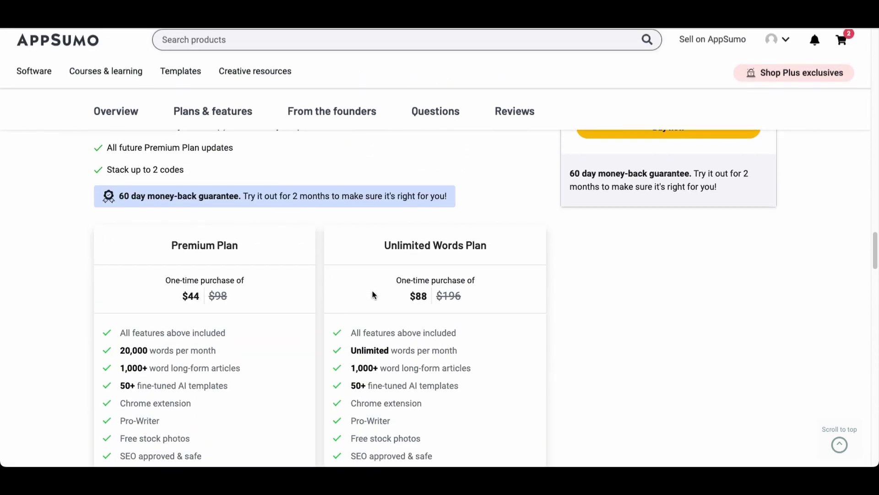
pyautogui.scroll(-1, 373, 294)
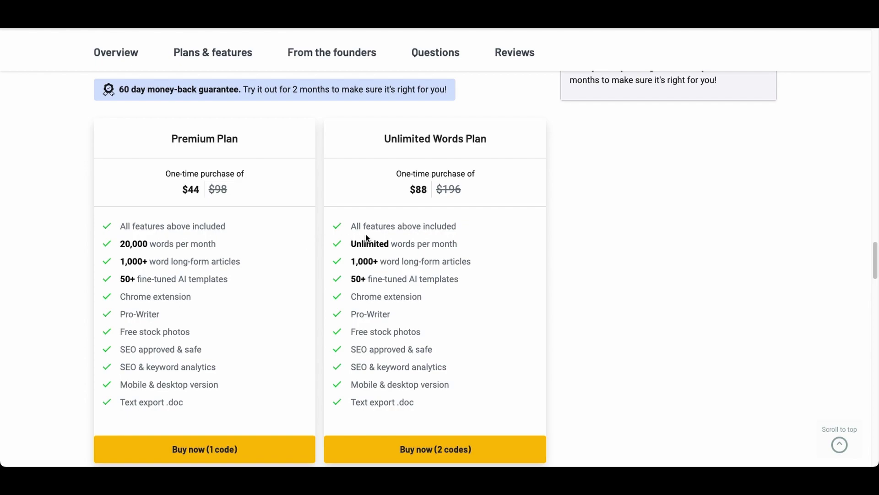
# Highlight the Unlimited Words plan's top features and the free Chrome extension paragraph
pyautogui.moveTo(351, 227)
pyautogui.mouseDown()
pyautogui.moveTo(440, 278)
pyautogui.moveTo(430, 276)
pyautogui.mouseUp()
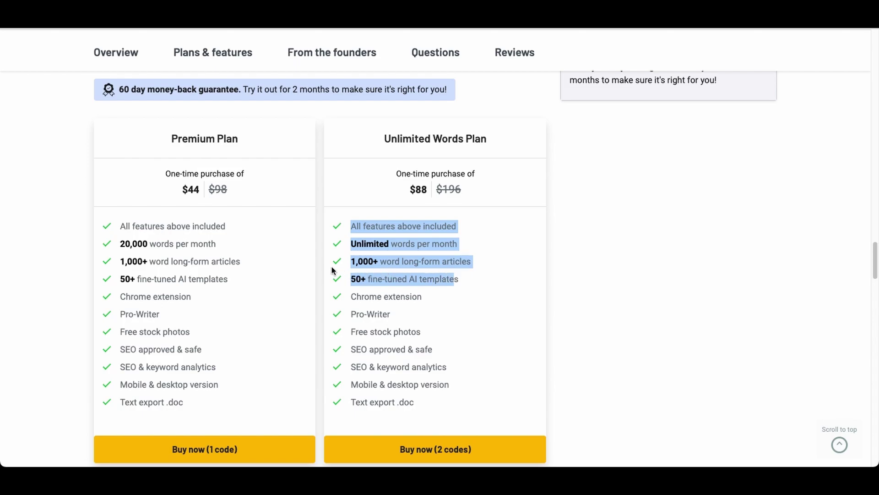
pyautogui.scroll(10, 98, 269)
pyautogui.moveTo(96, 268); pyautogui.dragTo(246, 280)
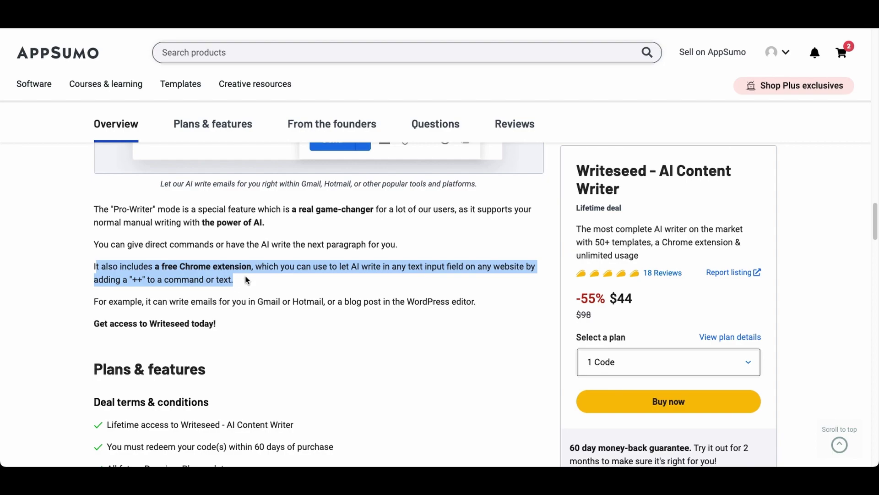
pyautogui.click(91, 268)
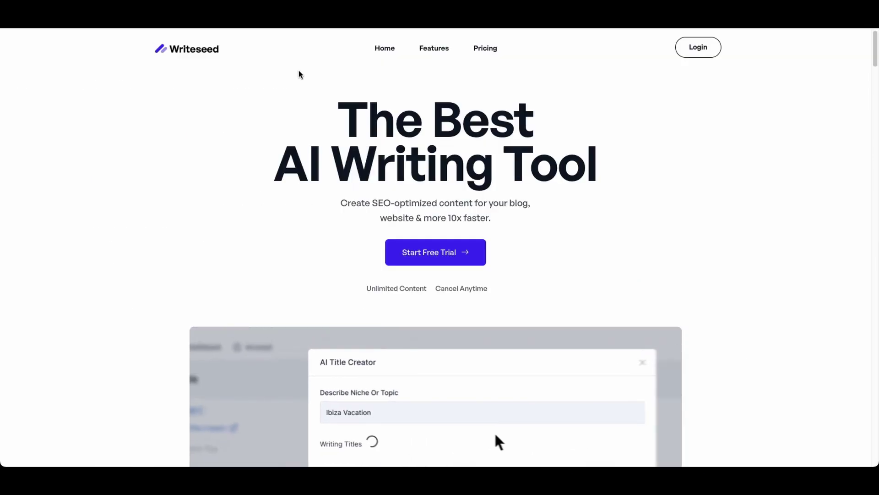
pyautogui.scroll(-7, 298, 73)
pyautogui.scroll(-10, 376, 144)
pyautogui.scroll(-5, 376, 145)
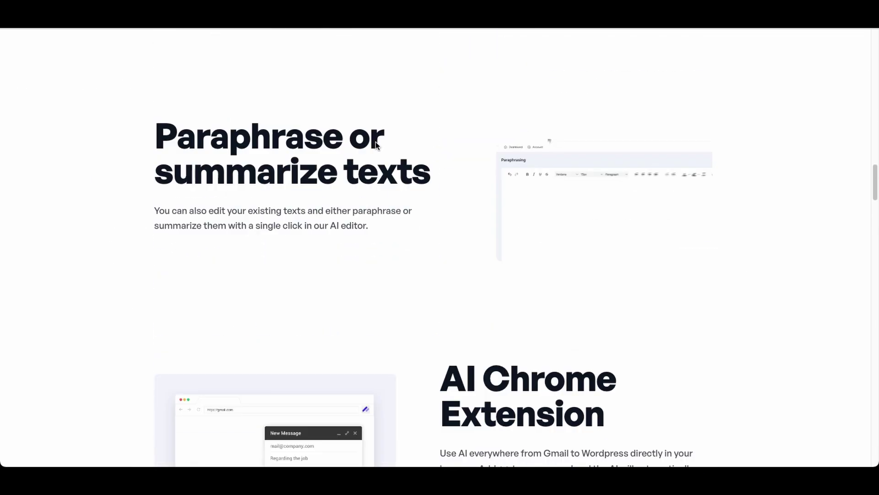
pyautogui.scroll(-5, 376, 145)
pyautogui.scroll(-5, 376, 147)
pyautogui.scroll(-5, 376, 146)
pyautogui.scroll(-5, 375, 146)
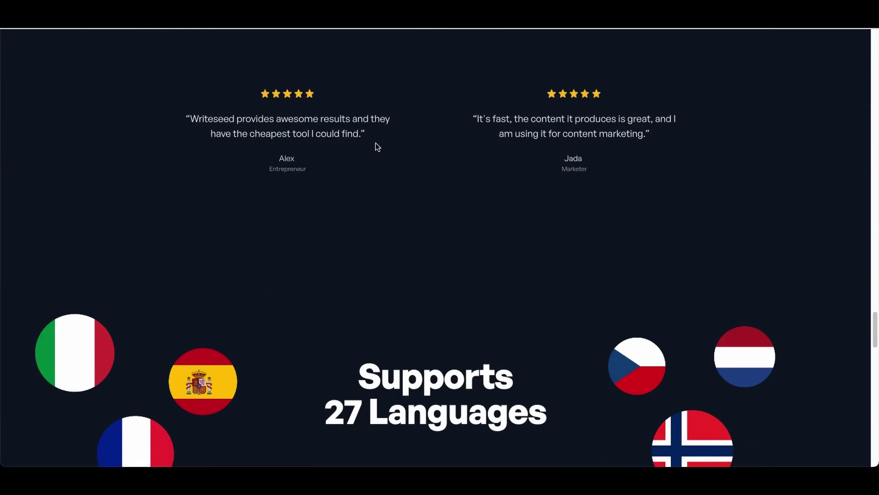
pyautogui.scroll(-5, 376, 145)
pyautogui.scroll(-3, 376, 146)
pyautogui.scroll(-5, 376, 147)
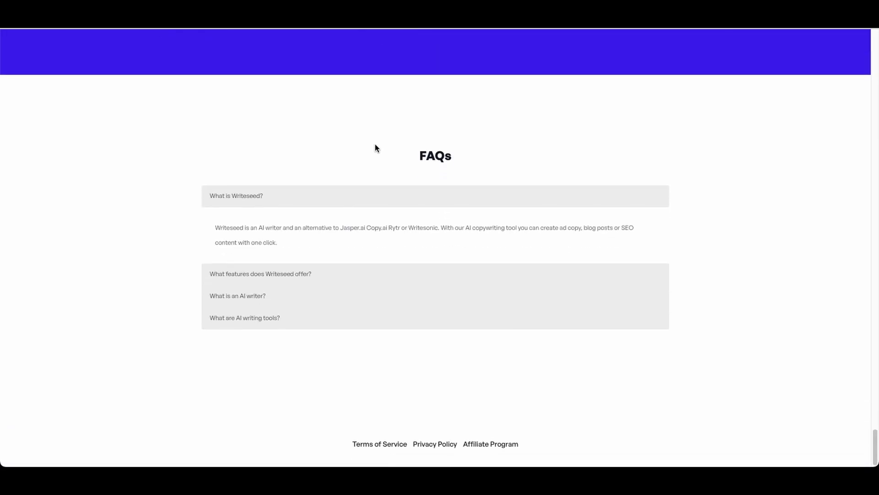
pyautogui.scroll(5, 375, 144)
pyautogui.scroll(-3, 529, 213)
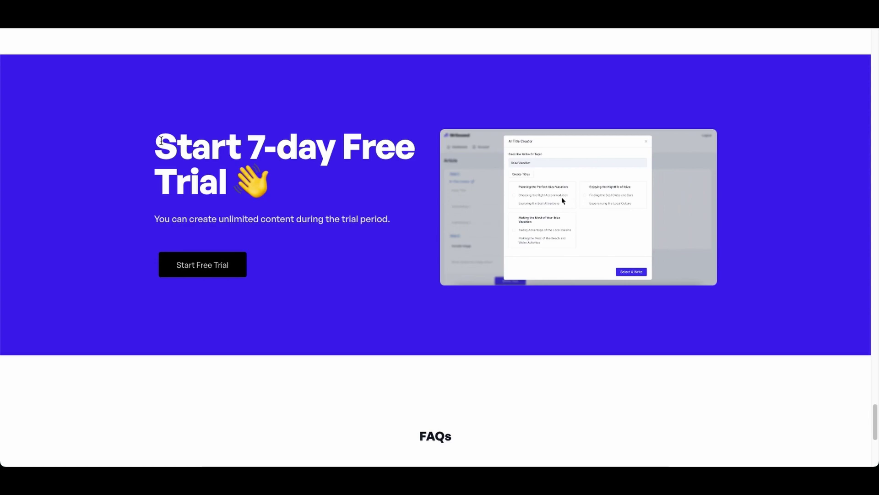
pyautogui.scroll(5, 481, 166)
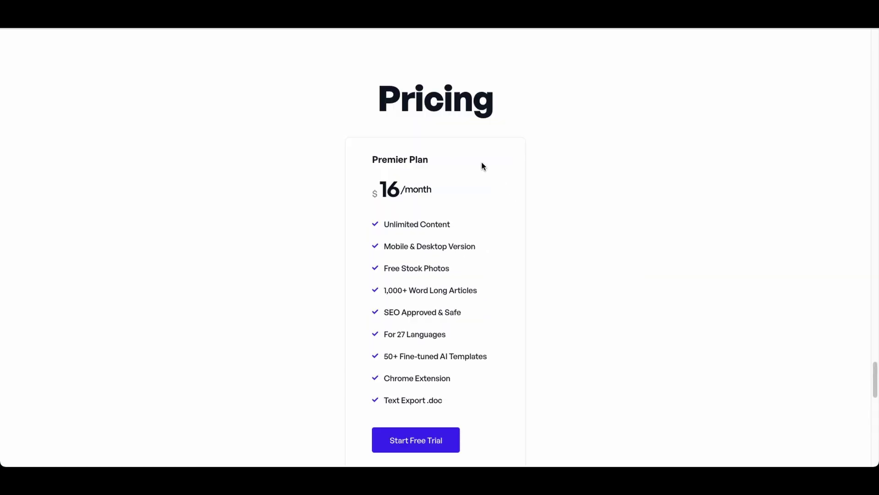
pyautogui.scroll(-1, 482, 165)
pyautogui.scroll(-1, 482, 166)
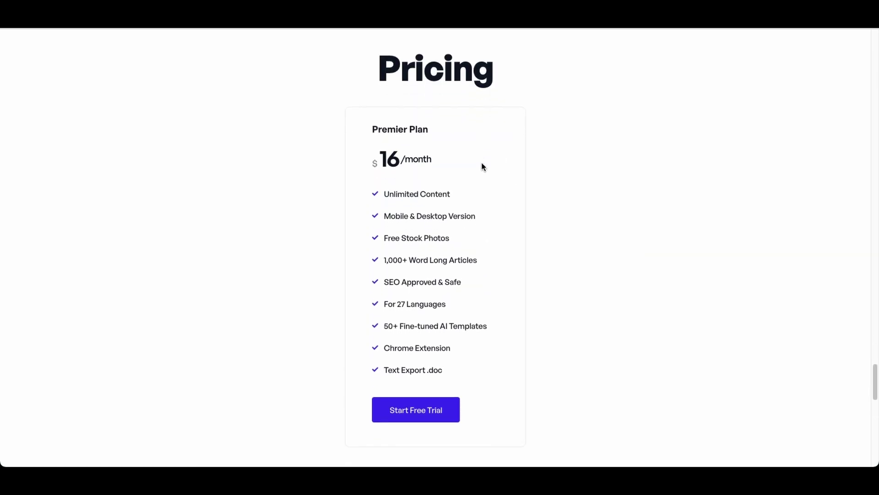
pyautogui.scroll(-1, 482, 167)
# Highlight the Unlimited Content feature in the Premier Plan pricing card
pyautogui.moveTo(388, 189); pyautogui.dragTo(448, 187)
pyautogui.click(414, 82)
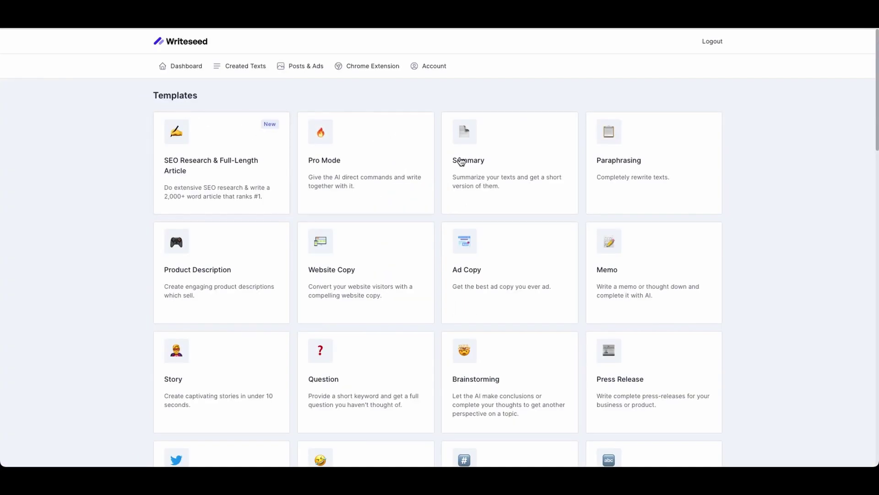
pyautogui.scroll(-2, 439, 196)
pyautogui.scroll(-1, 439, 196)
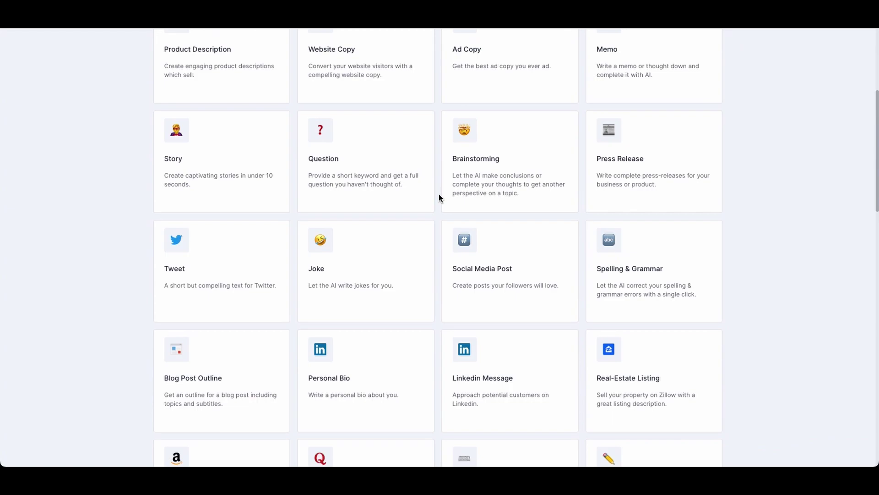
pyautogui.scroll(-1, 440, 196)
pyautogui.scroll(-3, 439, 198)
pyautogui.scroll(-3, 439, 199)
pyautogui.scroll(-4, 439, 199)
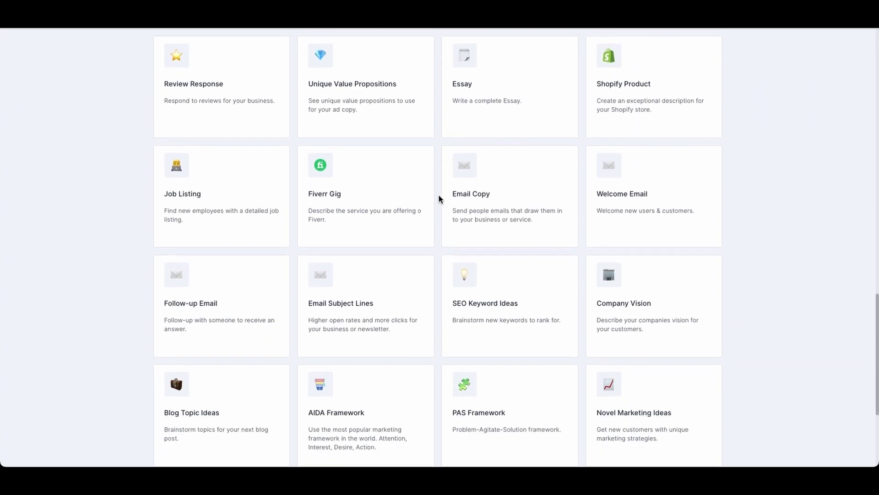
pyautogui.scroll(-2, 438, 198)
pyautogui.scroll(3, 439, 198)
pyautogui.scroll(5, 439, 198)
pyautogui.scroll(3, 439, 196)
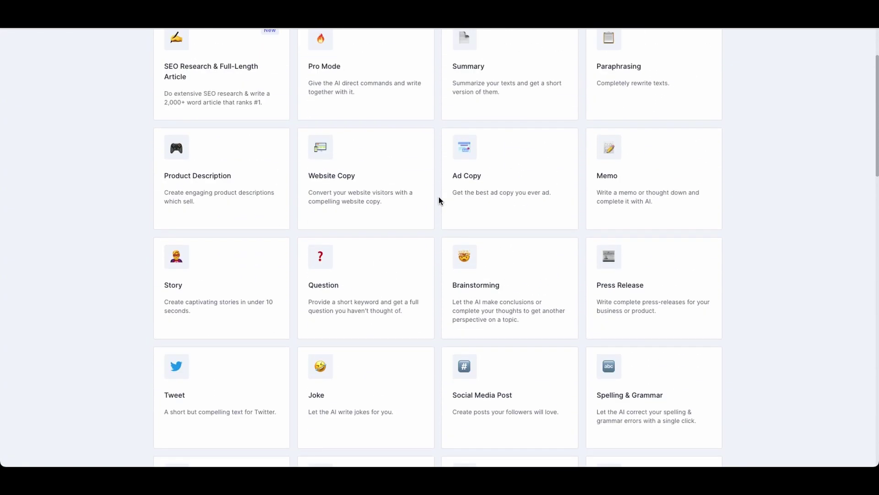
pyautogui.scroll(2, 438, 197)
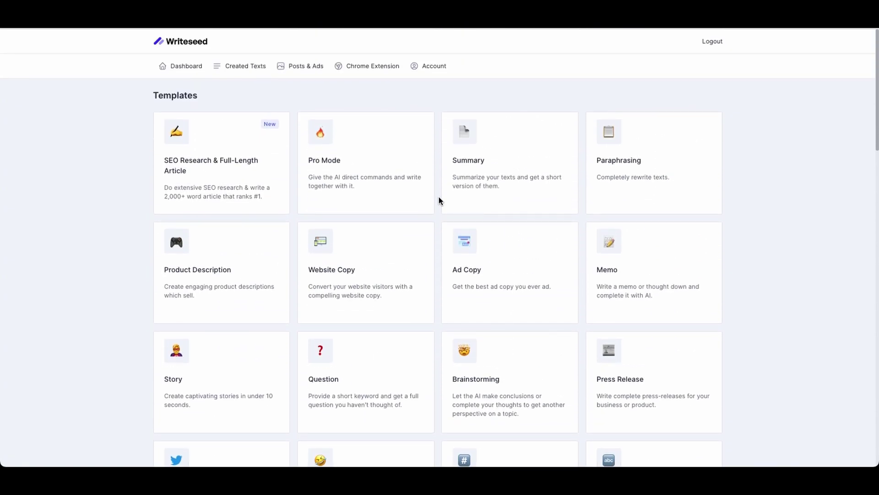
# Run SEO research on 'what is managed wordpress hosting' and proceed to outline generation
pyautogui.click(205, 165)
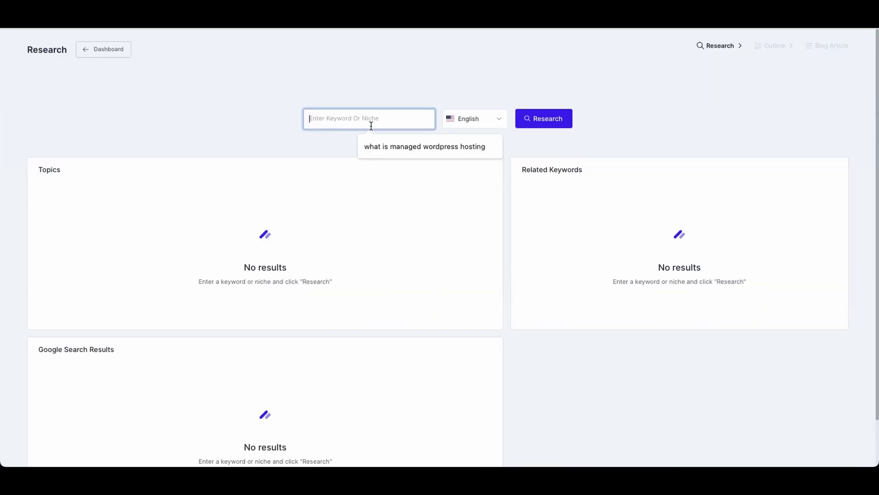
pyautogui.click(391, 146)
pyautogui.click(560, 124)
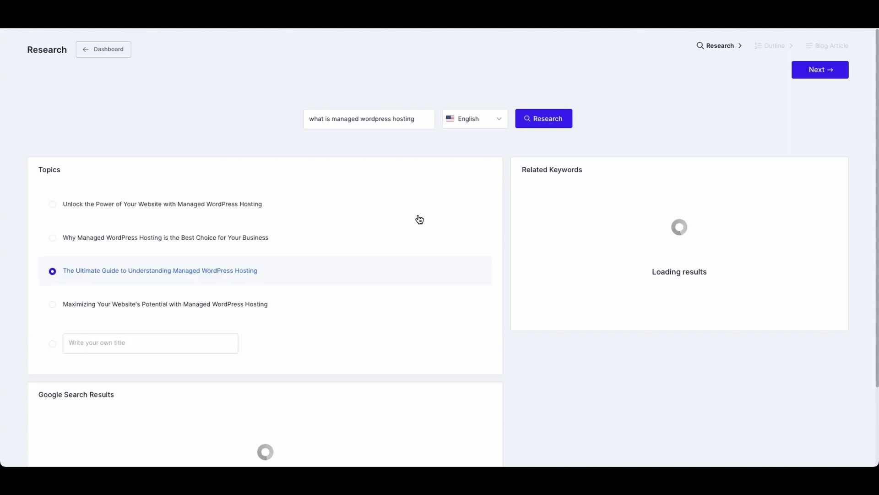
pyautogui.scroll(-2, 419, 220)
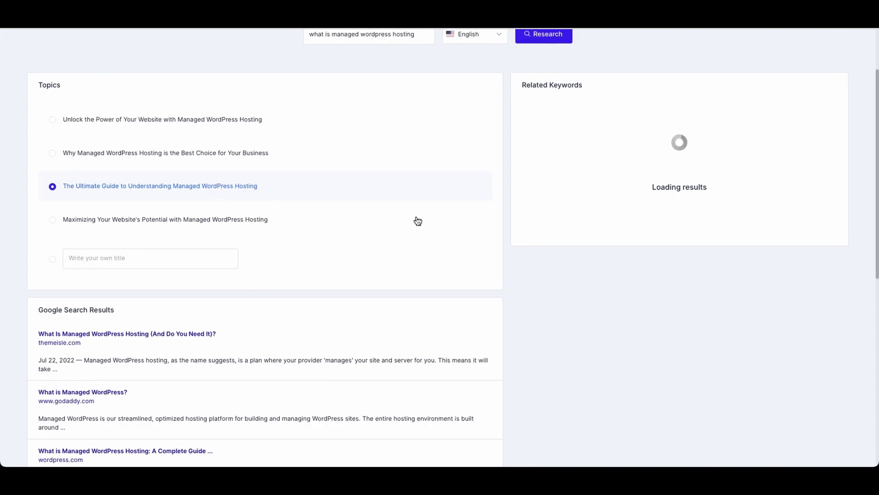
pyautogui.scroll(2, 418, 220)
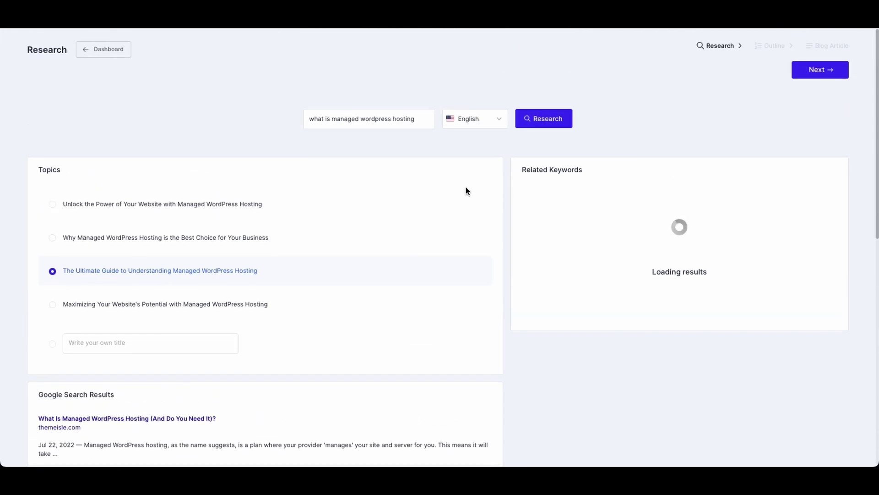
pyautogui.scroll(-5, 330, 299)
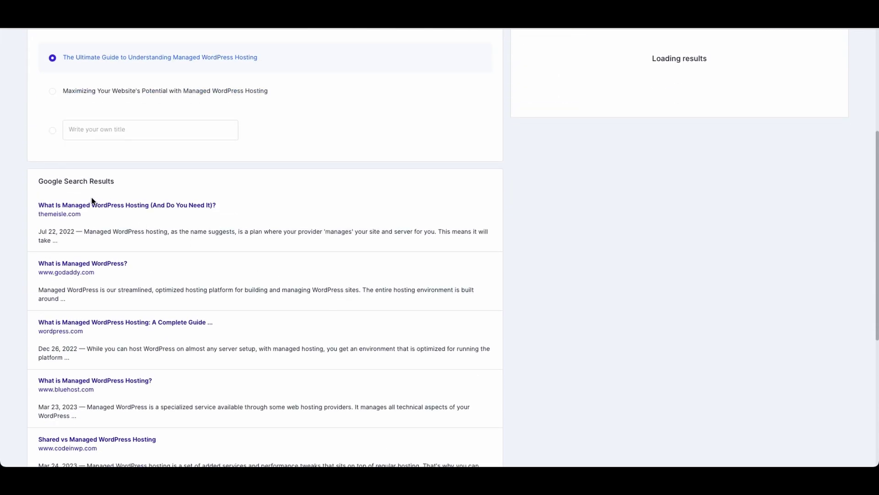
pyautogui.scroll(-3, 138, 262)
pyautogui.scroll(-2, 138, 262)
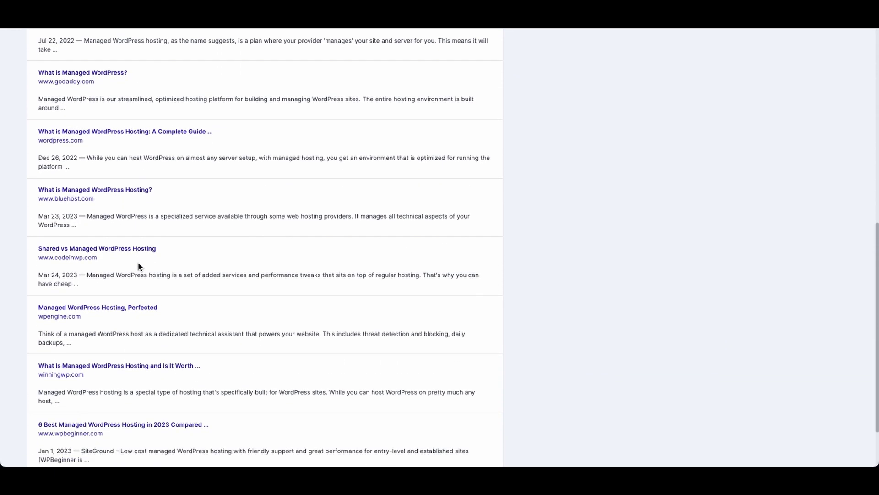
pyautogui.scroll(5, 138, 262)
pyautogui.scroll(1, 147, 220)
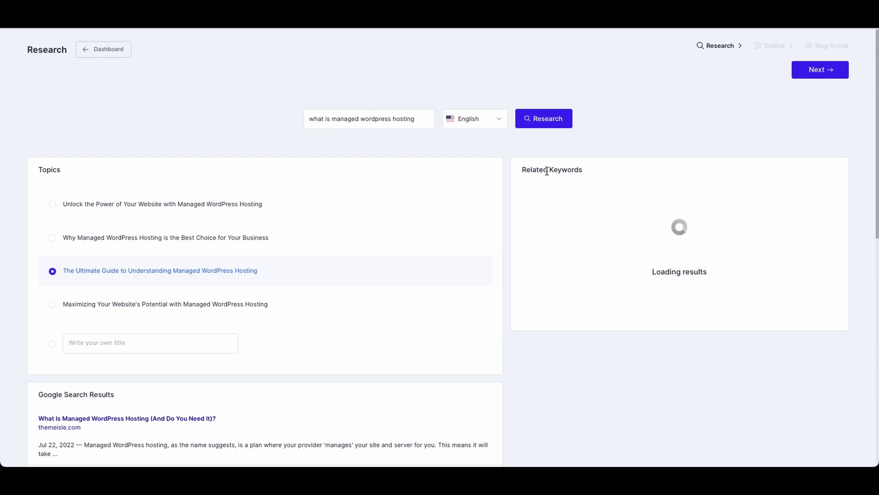
pyautogui.click(817, 74)
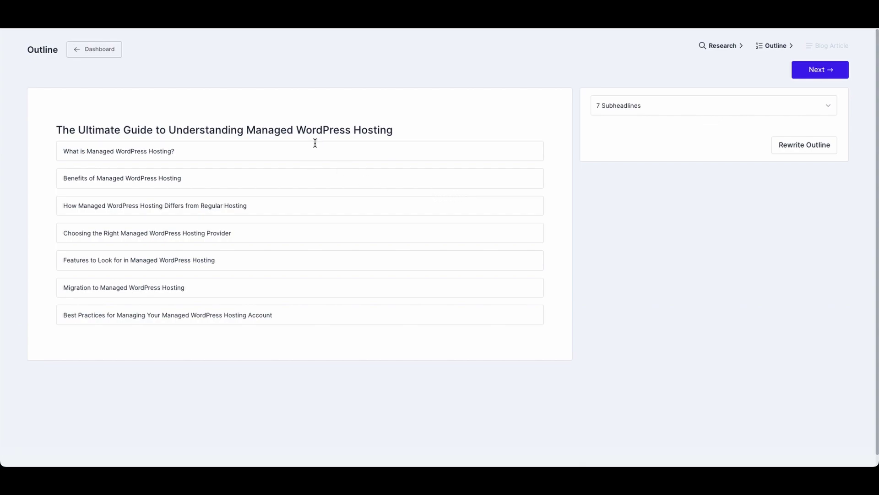
# Keep the outline at 7 subheadlines, review the headings, and generate the full article
pyautogui.click(659, 105)
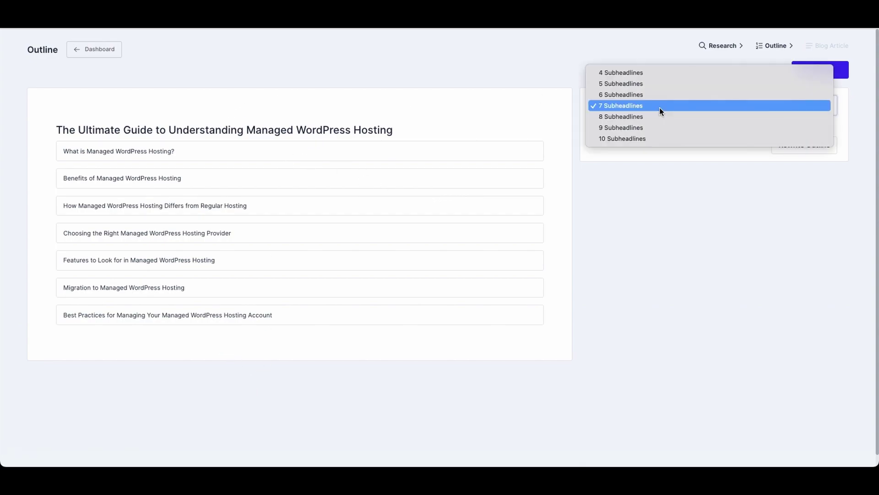
pyautogui.click(660, 107)
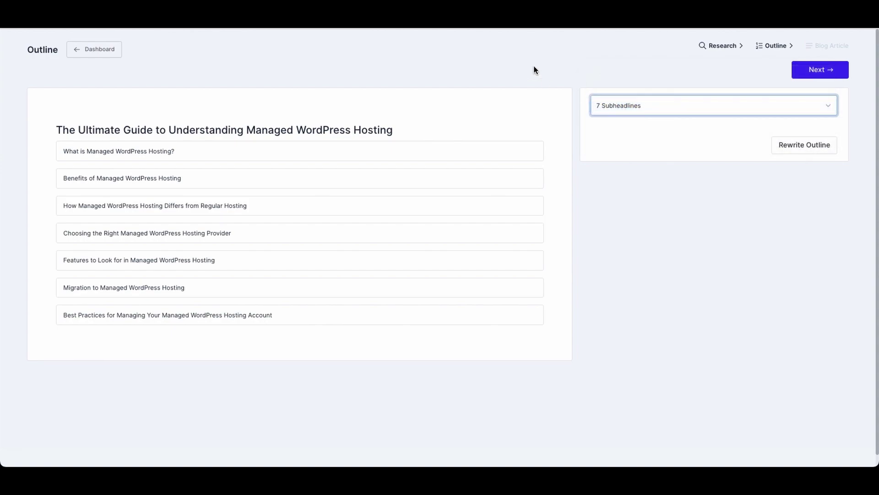
pyautogui.click(346, 178)
pyautogui.click(321, 150)
pyautogui.click(265, 233)
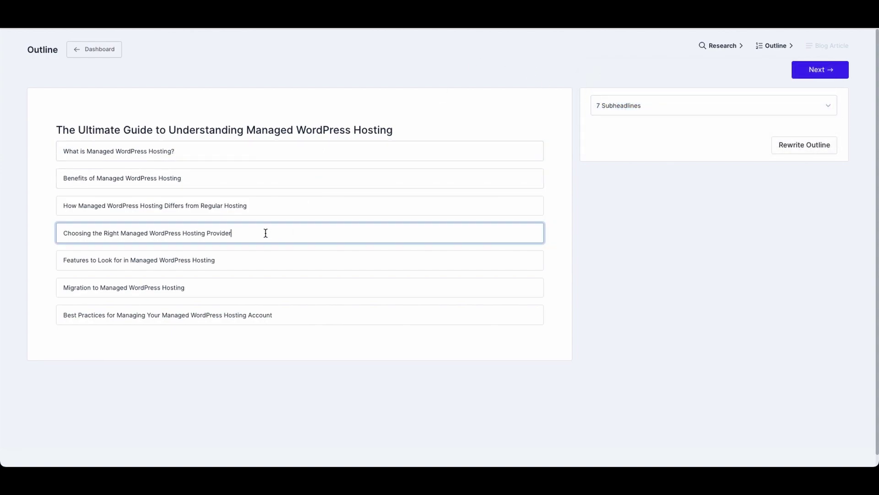
pyautogui.click(200, 107)
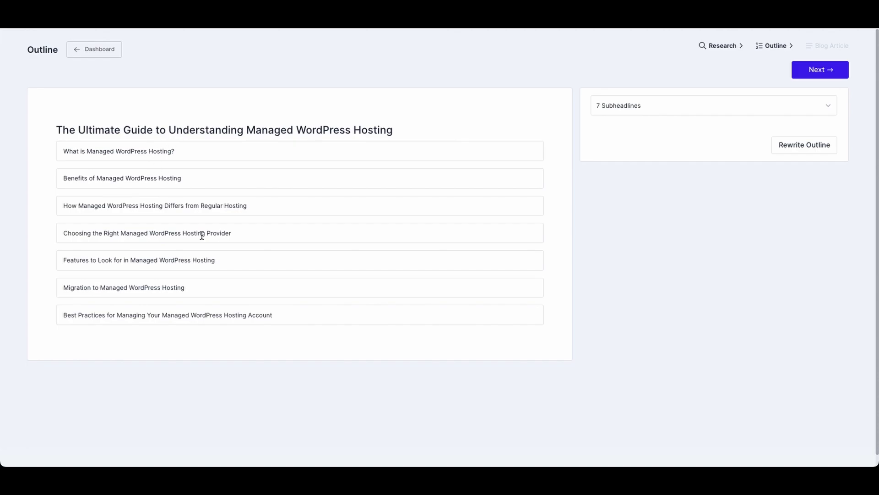
pyautogui.click(826, 73)
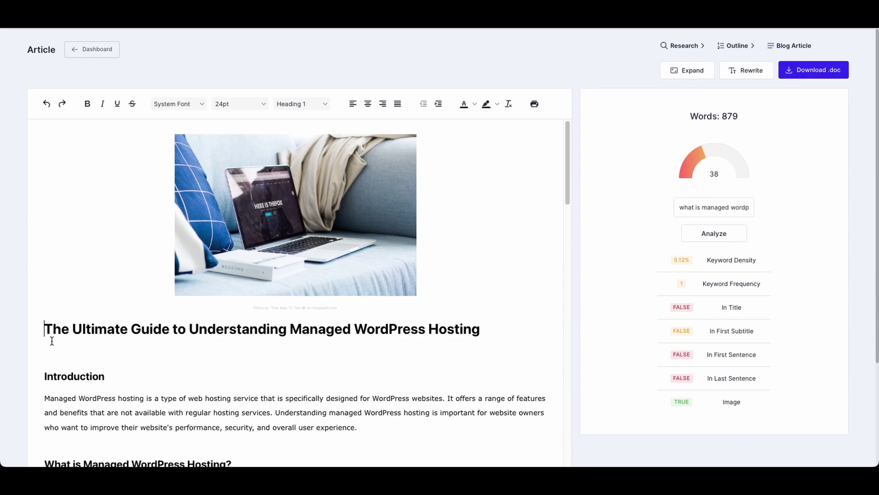
# Count the article's words with Word Counter Plus, then inspect the header image
pyautogui.hotkey('ctrl', 'a')
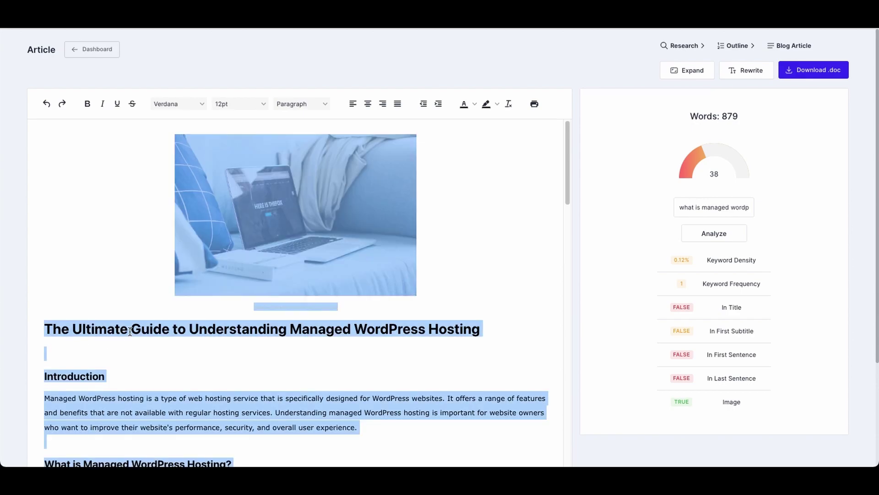
pyautogui.rightClick(129, 331)
pyautogui.click(223, 411)
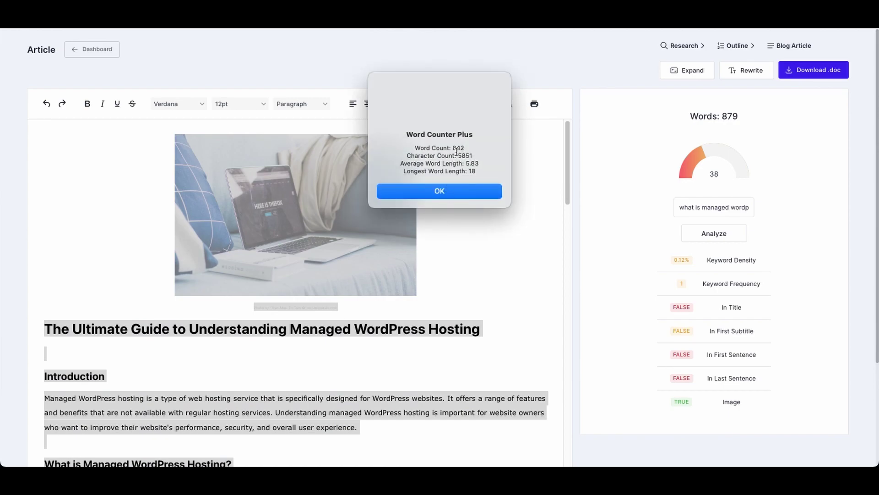
pyautogui.click(460, 196)
pyautogui.click(387, 356)
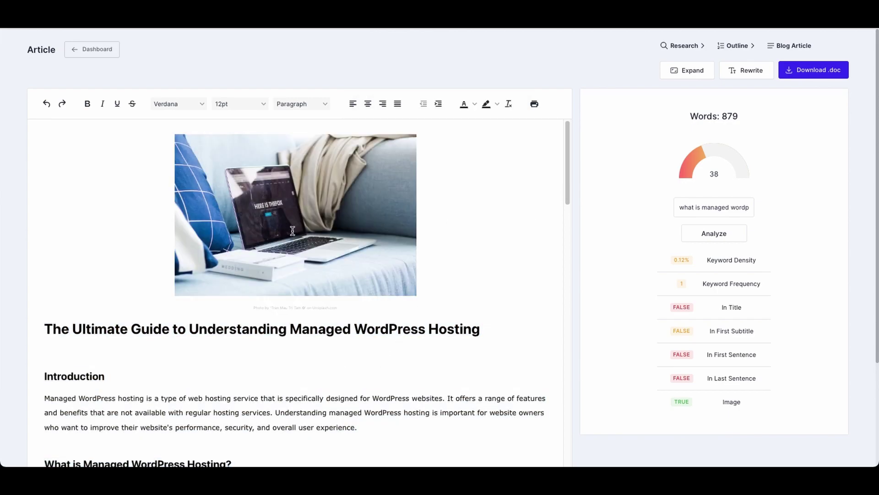
pyautogui.click(292, 231)
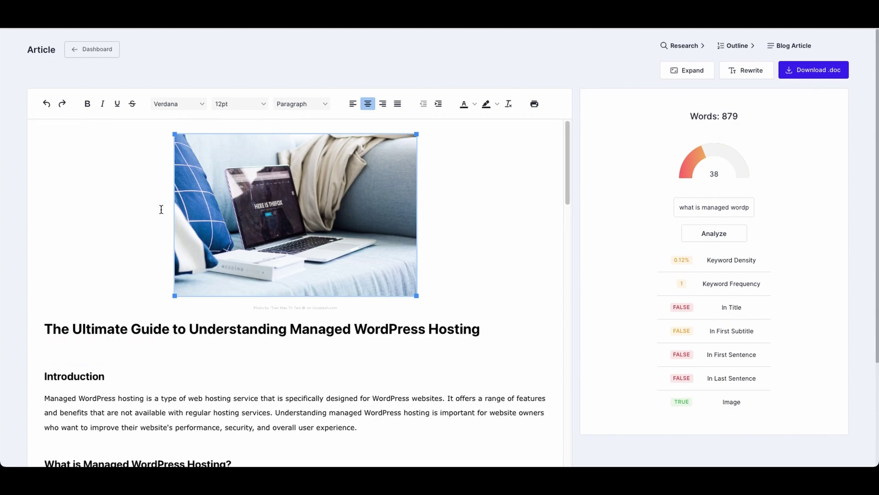
pyautogui.click(106, 203)
pyautogui.scroll(-3, 116, 264)
pyautogui.scroll(-3, 117, 263)
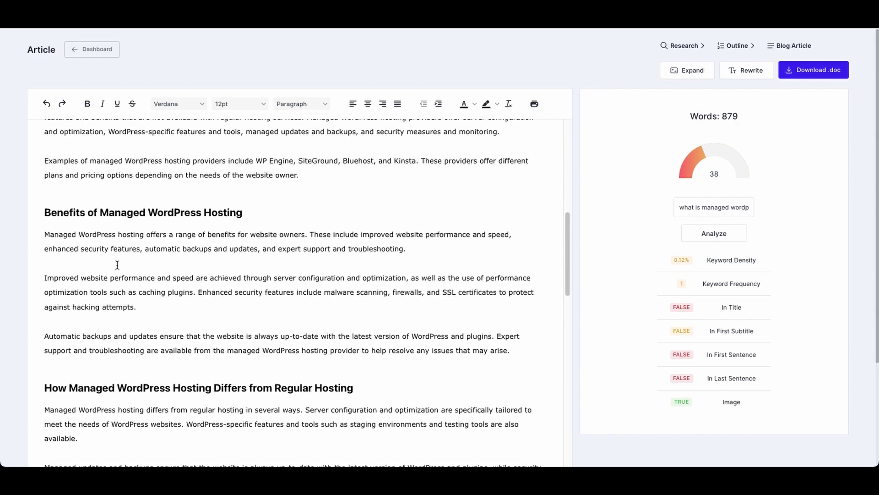
pyautogui.scroll(5, 117, 264)
pyautogui.scroll(-2, 121, 265)
pyautogui.scroll(-8, 196, 265)
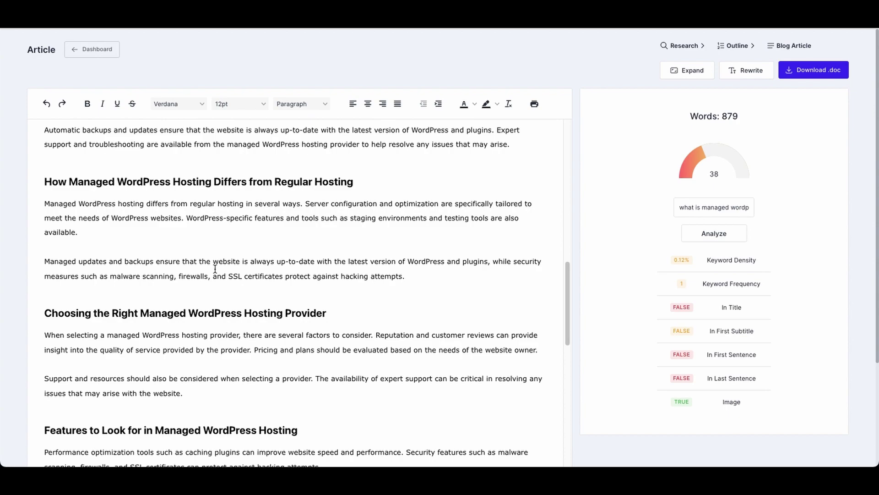
pyautogui.scroll(-2, 215, 269)
pyautogui.scroll(-4, 215, 269)
pyautogui.scroll(-5, 215, 269)
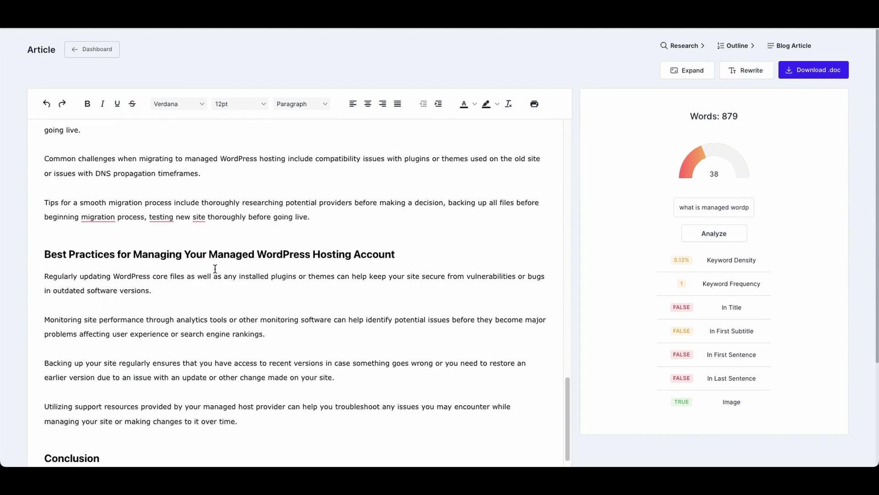
pyautogui.scroll(-2, 215, 268)
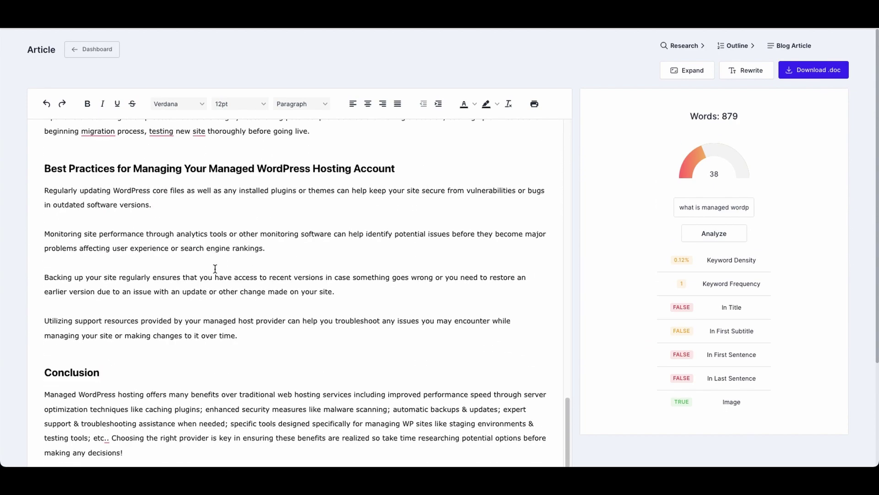
pyautogui.scroll(6, 215, 268)
pyautogui.scroll(3, 214, 268)
pyautogui.scroll(2, 215, 261)
pyautogui.scroll(5, 215, 261)
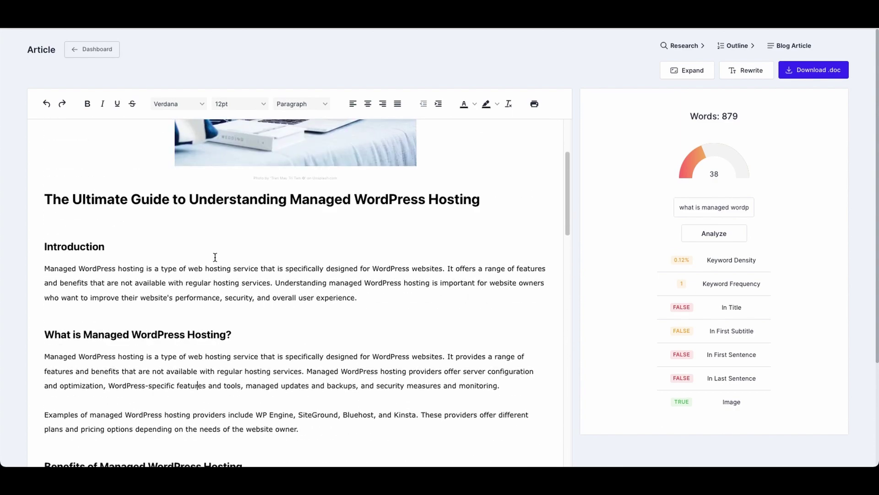
pyautogui.scroll(3, 214, 261)
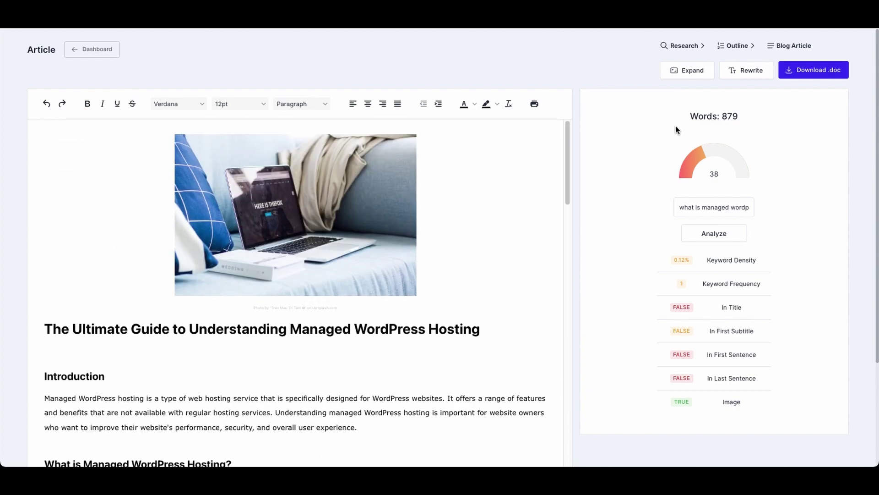
# Inspect the target keyword field and rerun the SEO analysis
pyautogui.moveTo(722, 207); pyautogui.dragTo(752, 207)
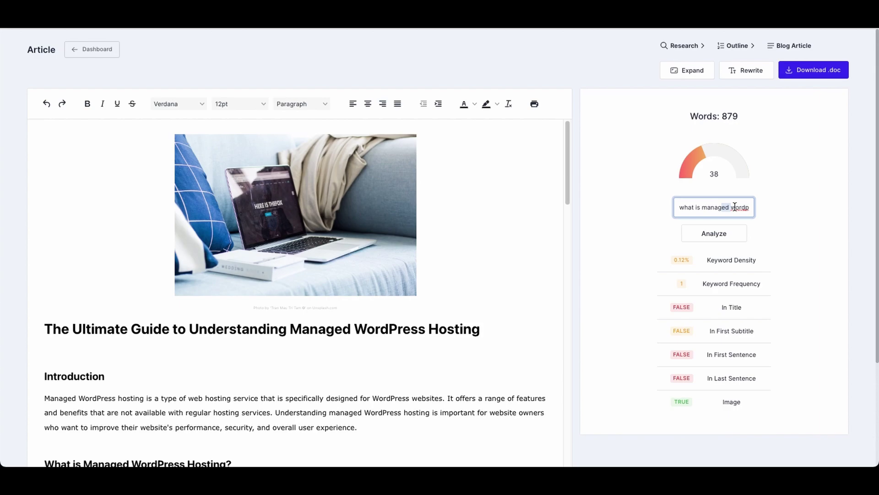
pyautogui.click(729, 207)
pyautogui.click(704, 157)
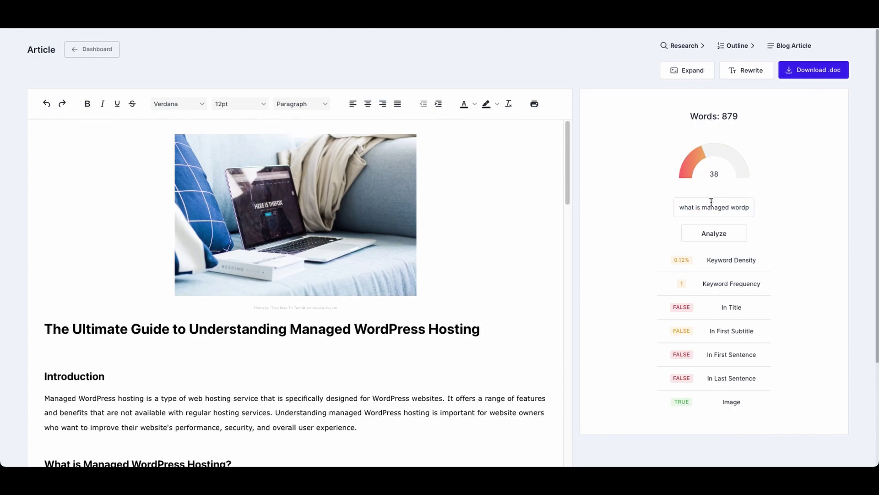
pyautogui.moveTo(692, 204)
pyautogui.mouseDown()
pyautogui.moveTo(684, 209)
pyautogui.moveTo(776, 209)
pyautogui.mouseUp()
pyautogui.click(746, 205)
pyautogui.click(714, 233)
# Select the entire article content ready for copying
pyautogui.click(209, 399)
pyautogui.hotkey('ctrl', 'a')
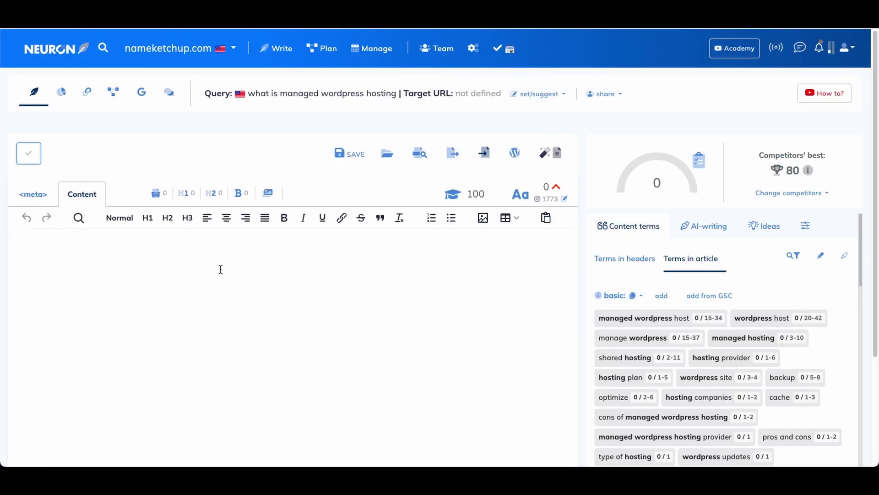
pyautogui.hotkey('ctrl', 'v')
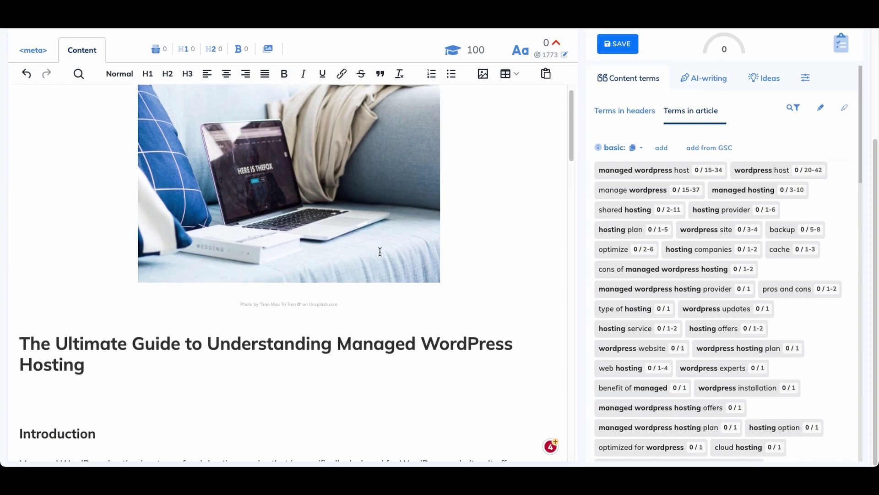
pyautogui.scroll(-10, 378, 249)
pyautogui.scroll(10, 426, 254)
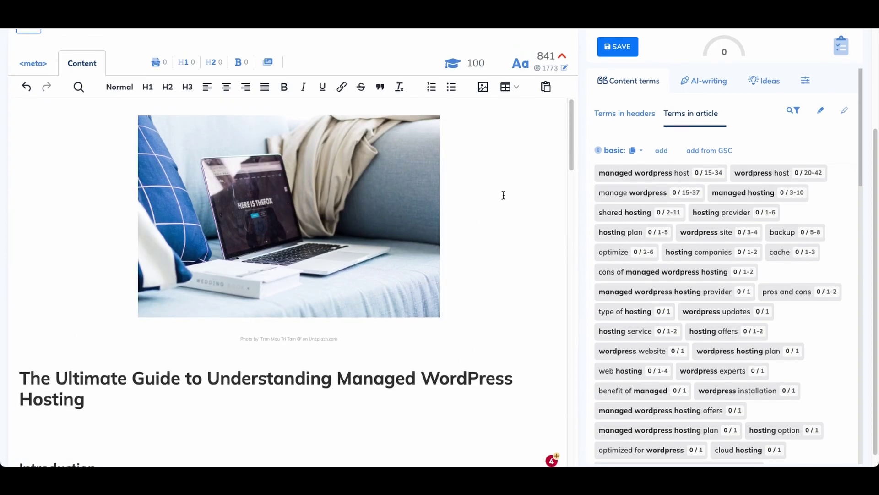
pyautogui.scroll(3, 501, 194)
pyautogui.scroll(-3, 227, 268)
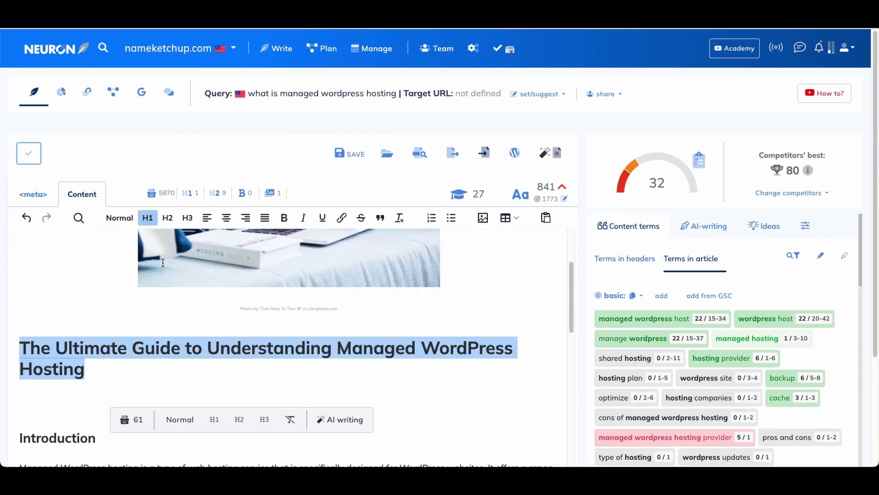
pyautogui.click(34, 194)
pyautogui.click(171, 229)
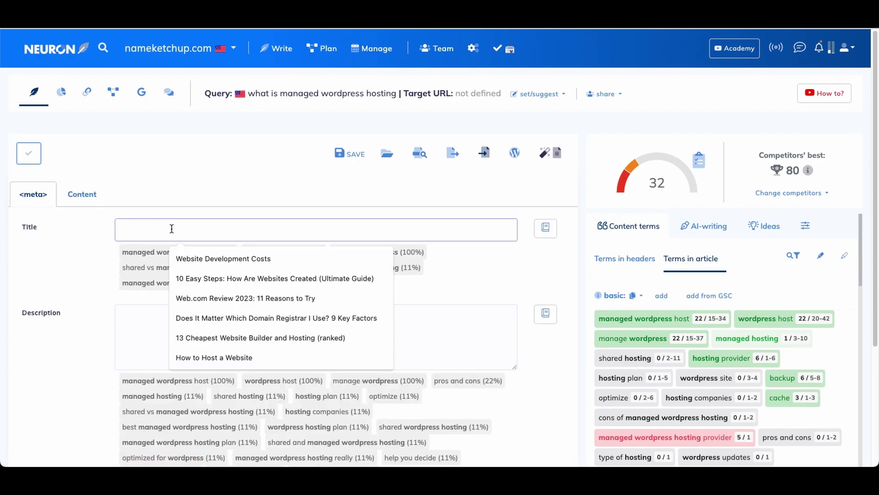
pyautogui.hotkey('ctrl', 'v')
pyautogui.click(79, 196)
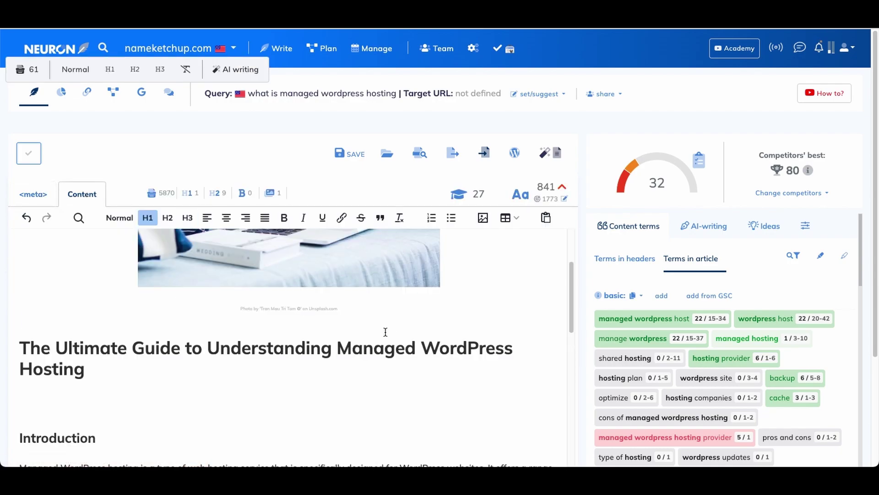
pyautogui.scroll(-5, 377, 329)
pyautogui.scroll(-2, 459, 165)
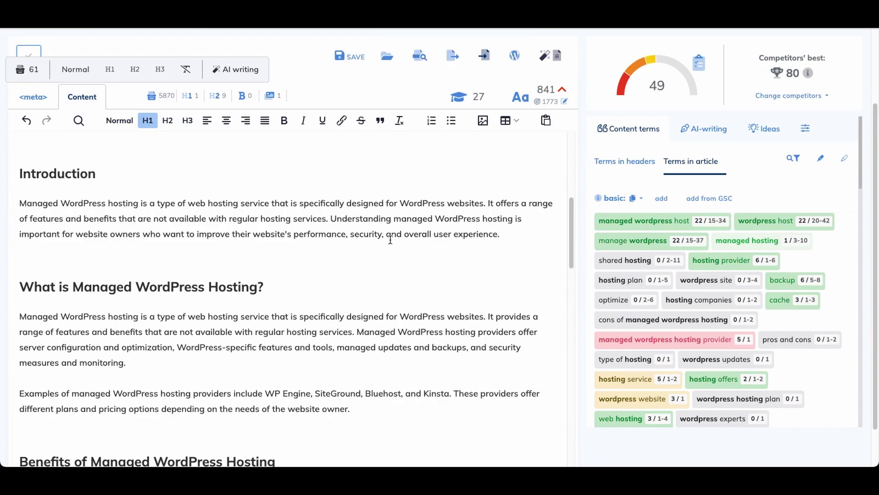
pyautogui.scroll(-1, 677, 236)
pyautogui.scroll(-2, 676, 239)
pyautogui.scroll(-3, 674, 243)
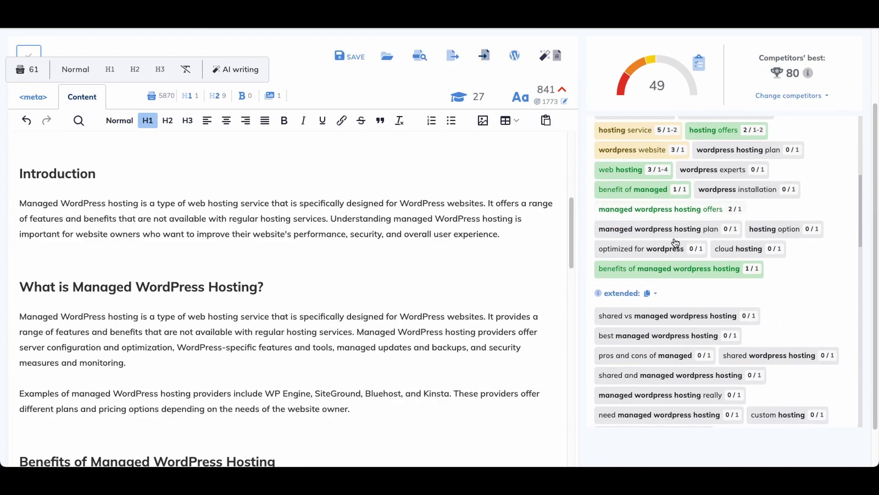
pyautogui.scroll(-3, 675, 243)
pyautogui.scroll(-3, 675, 242)
pyautogui.scroll(-3, 675, 243)
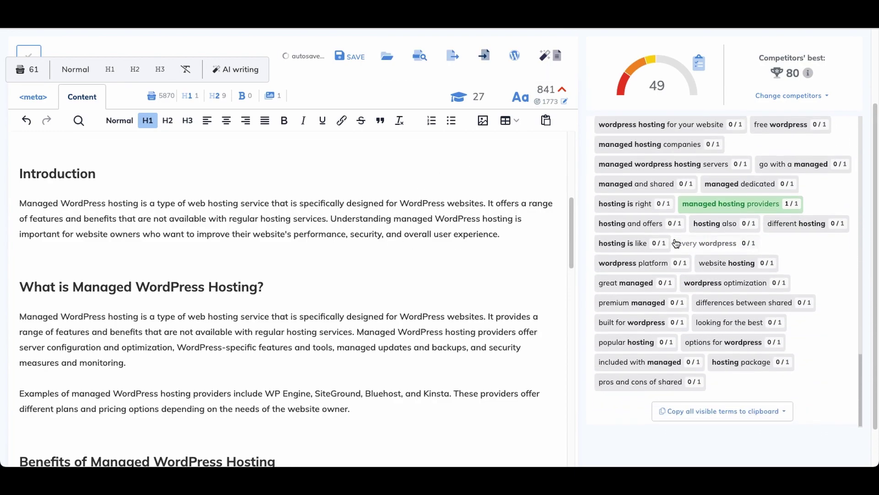
pyautogui.scroll(3, 675, 242)
pyautogui.scroll(3, 675, 242)
pyautogui.scroll(3, 675, 242)
pyautogui.scroll(5, 337, 255)
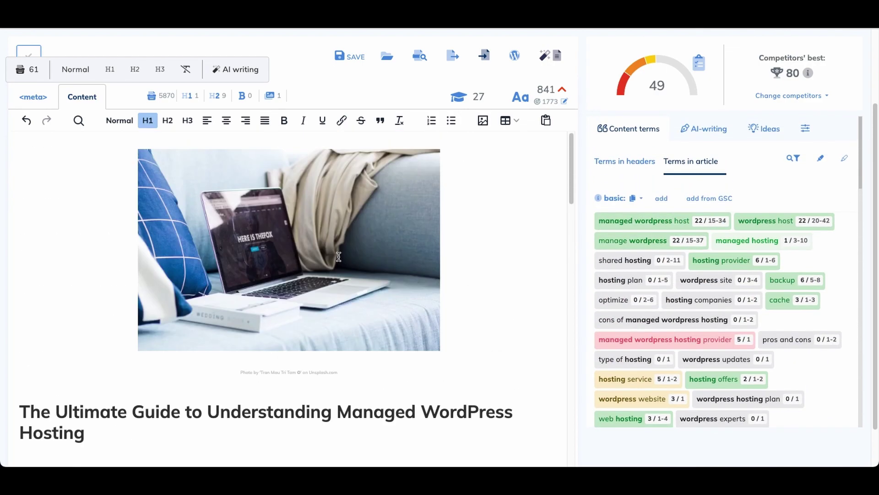
pyautogui.scroll(-1, 449, 254)
pyautogui.scroll(-5, 449, 253)
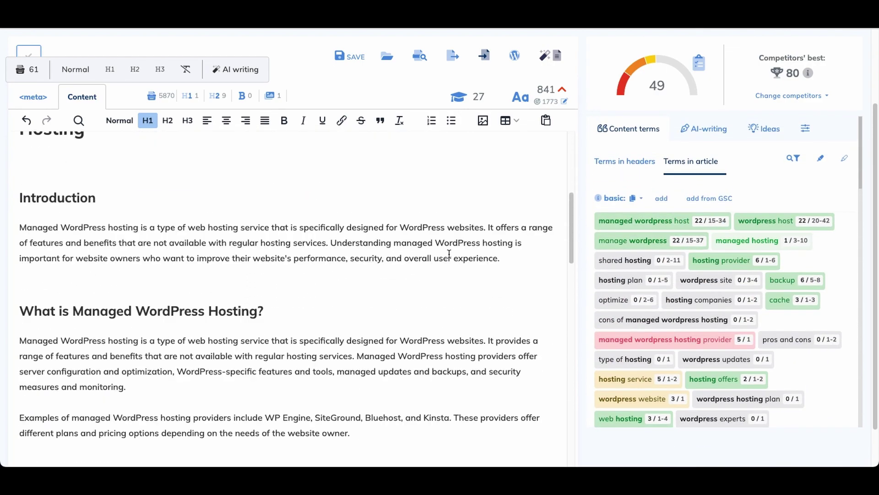
pyautogui.scroll(-2, 449, 253)
pyautogui.scroll(-5, 448, 254)
pyautogui.scroll(-5, 449, 254)
pyautogui.scroll(-5, 449, 254)
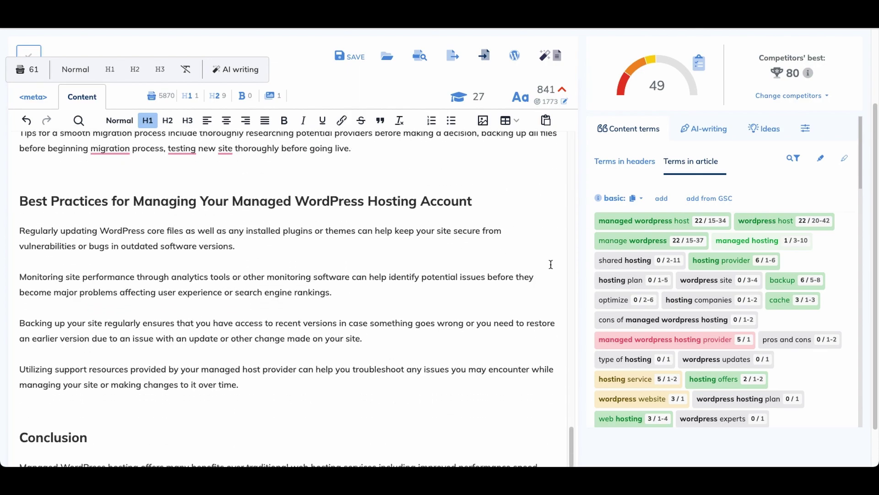
pyautogui.scroll(-3, 712, 277)
pyautogui.scroll(-5, 712, 276)
pyautogui.scroll(-5, 712, 277)
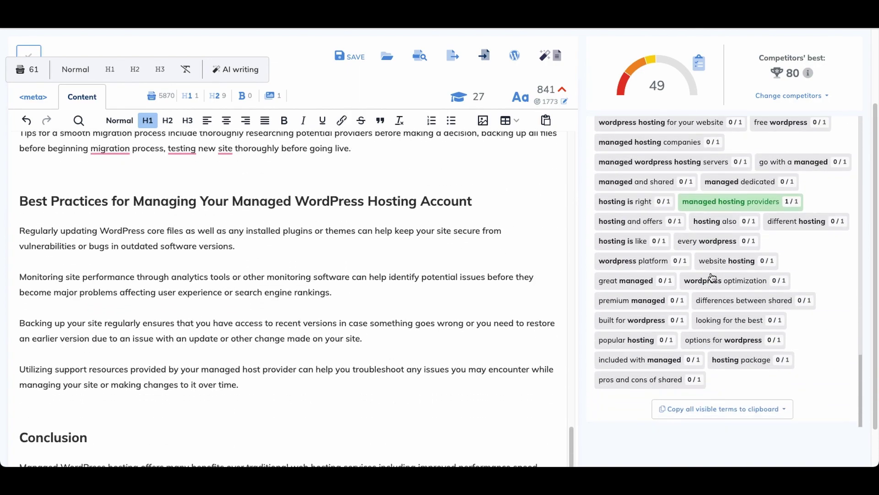
pyautogui.scroll(10, 712, 277)
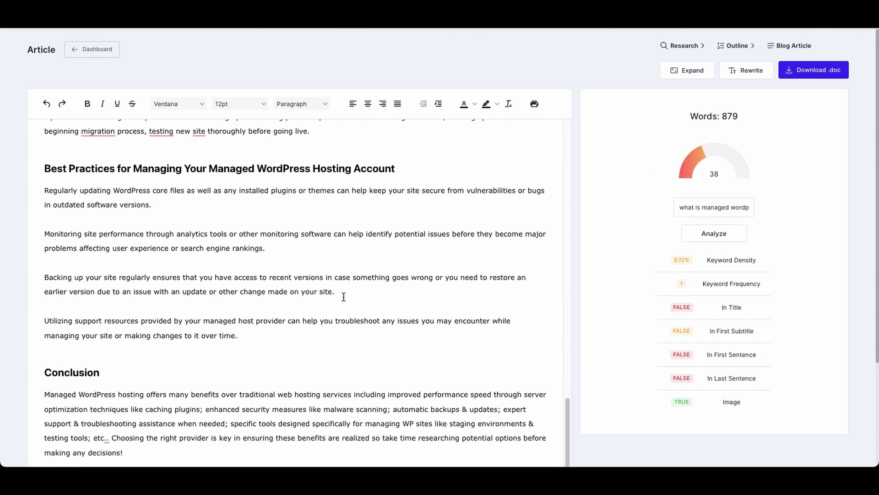
pyautogui.scroll(3, 337, 297)
# Expand the migration-tips paragraph, rephrase the Regularly updating paragraph, and leave for a blank page
pyautogui.click(325, 179)
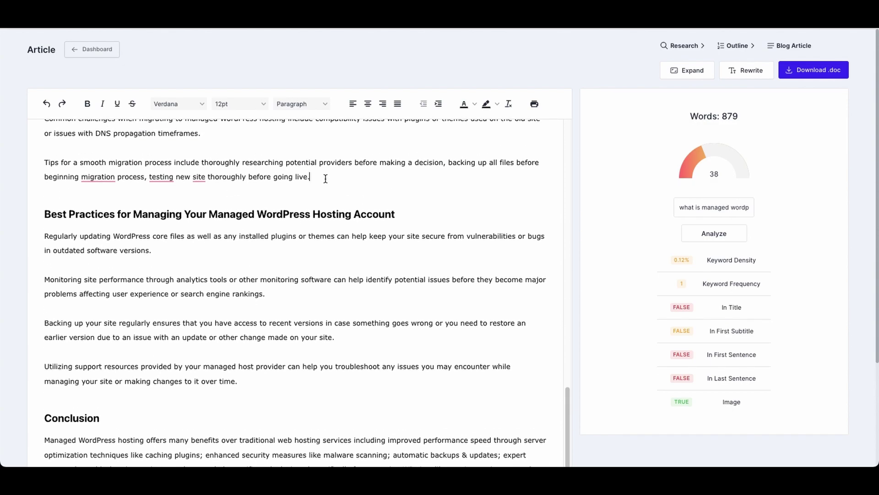
pyautogui.moveTo(325, 179); pyautogui.dragTo(41, 162)
pyautogui.click(695, 74)
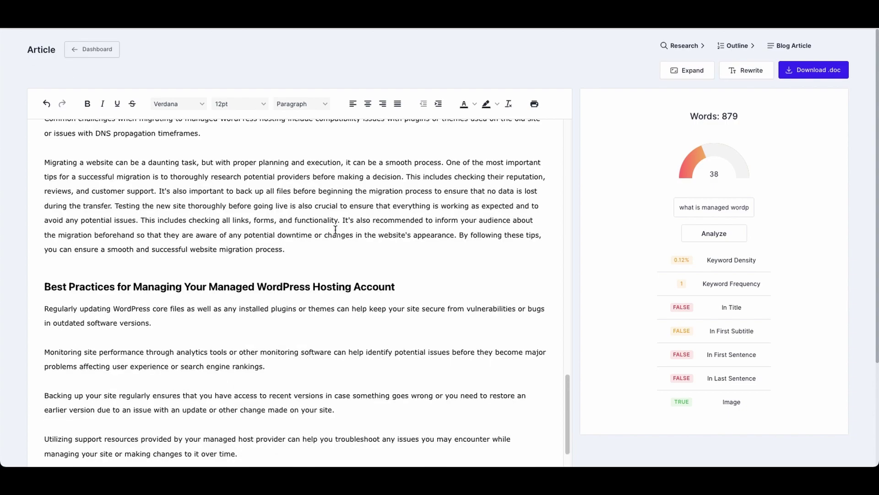
pyautogui.click(814, 70)
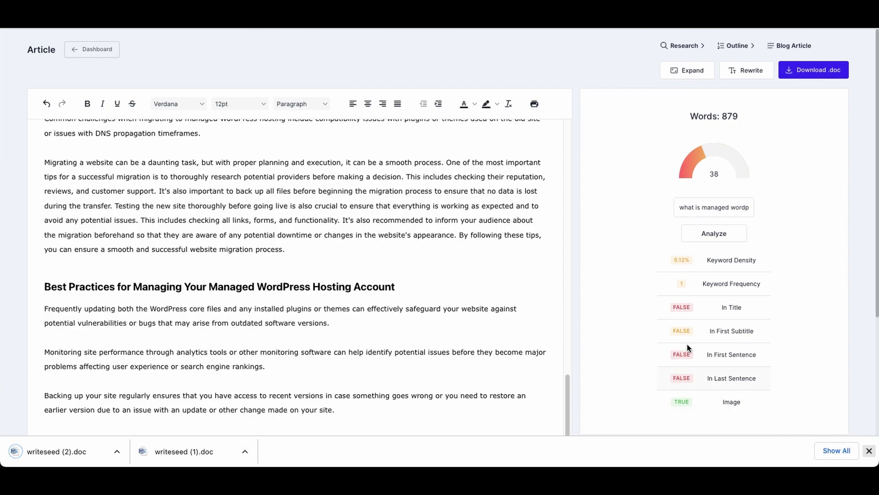
pyautogui.click(494, 230)
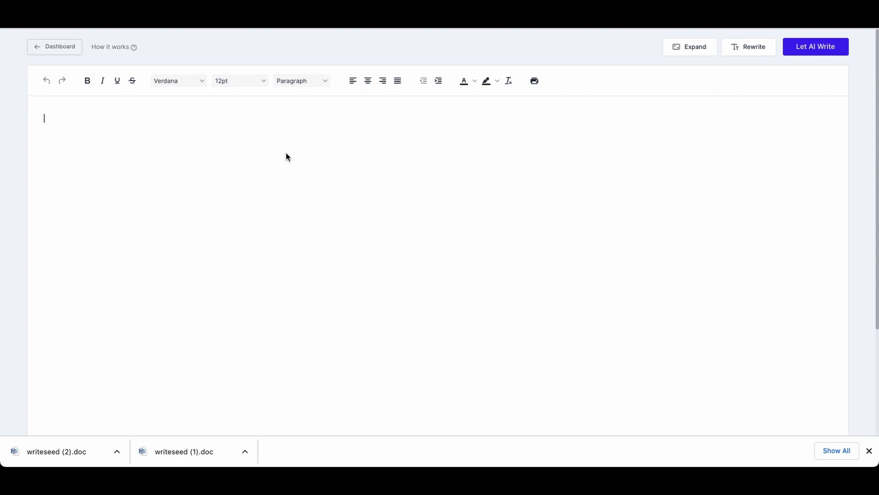
pyautogui.write('give me a site structure for a niche website about enduro motorbikes')
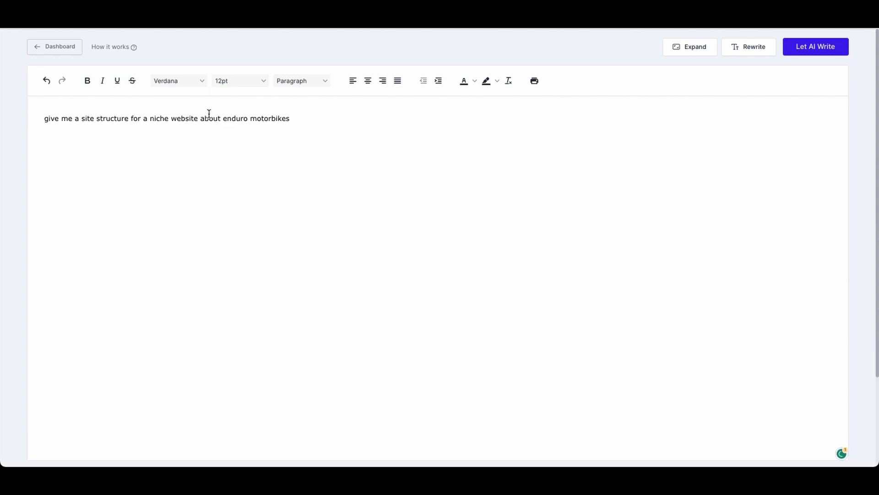
# Generate the enduro motorbike niche site structure from its prompt
pyautogui.tripleClick(209, 114)
pyautogui.click(811, 51)
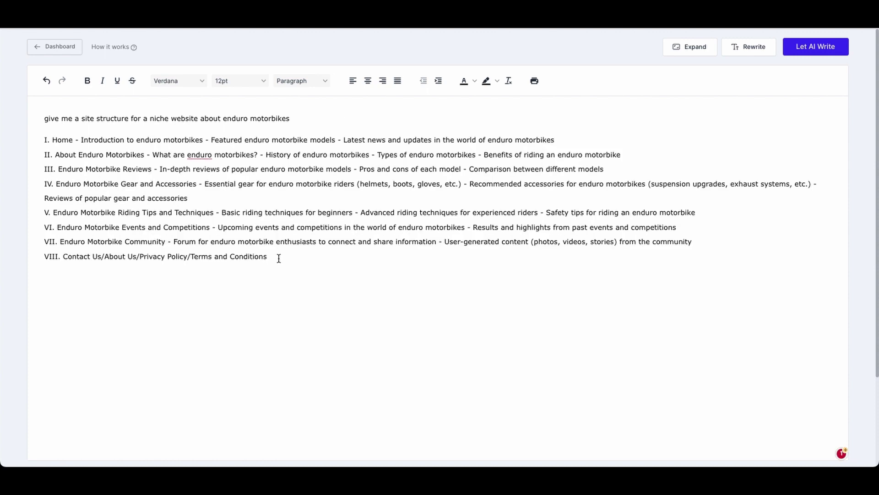
pyautogui.press('Return')
pyautogui.press('Return')
# Generate a catchy blog title for the managed WordPress hosting keyword
pyautogui.write('give me a catchy blog title for the keyword - what is manages wordpress')
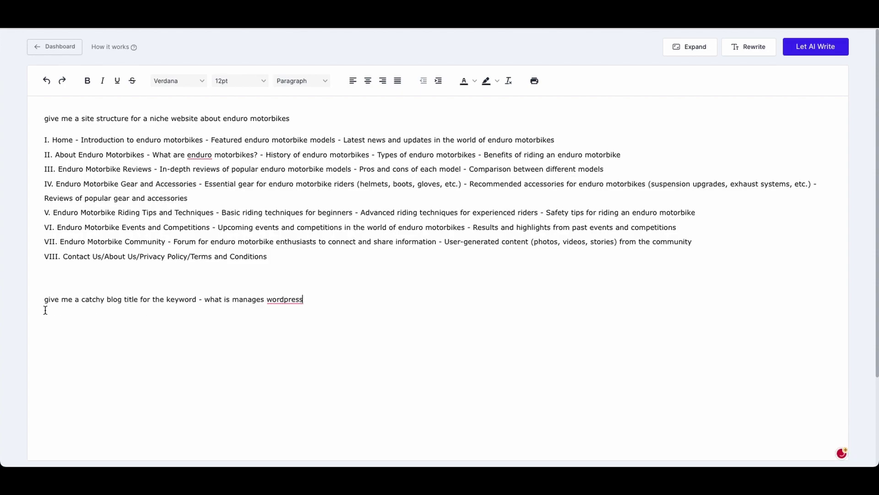
pyautogui.tripleClick(46, 305)
pyautogui.click(807, 46)
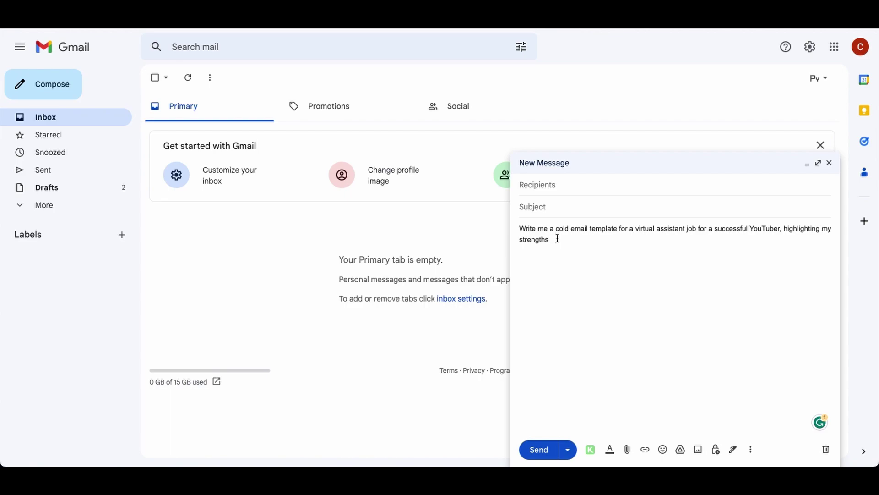
# Position the caret in the message body so the extension writes the virtual-assistant cold email
pyautogui.hotkey('ctrl', 'shift', 'Left')
pyautogui.hotkey('ctrl', 'shift', 'Left')
pyautogui.hotkey('ctrl', 'shift', 'Left')
pyautogui.press('Left')
pyautogui.hotkey('ctrl', 'Home')
pyautogui.write('..')
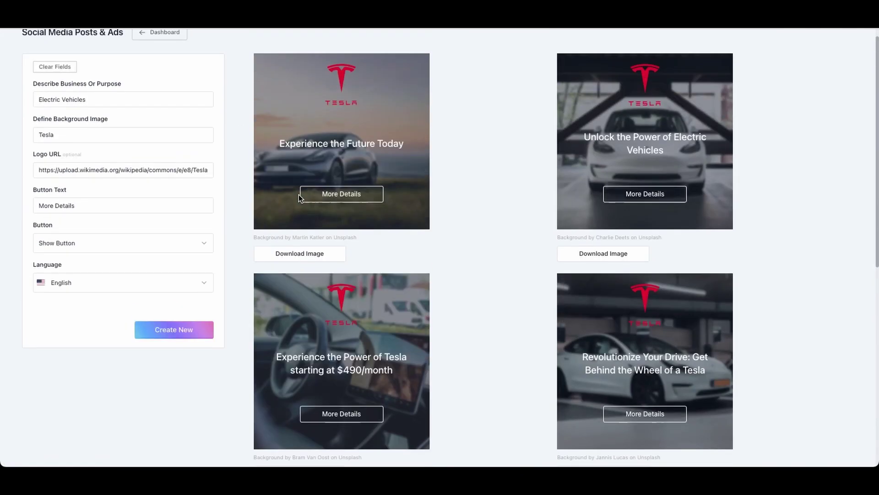
# Replace the Electric Vehicles description with Hiking in Southern Spain and create new posts
pyautogui.tripleClick(123, 114)
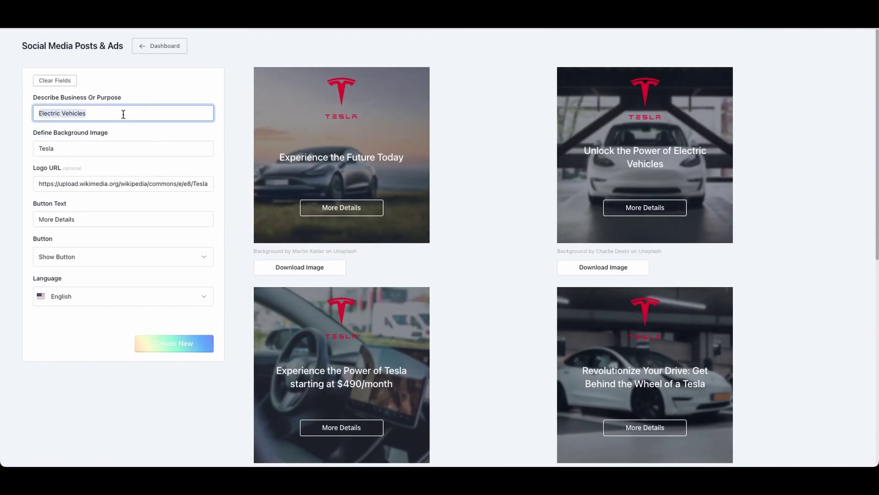
pyautogui.write('Hiking in Southern Spaing')
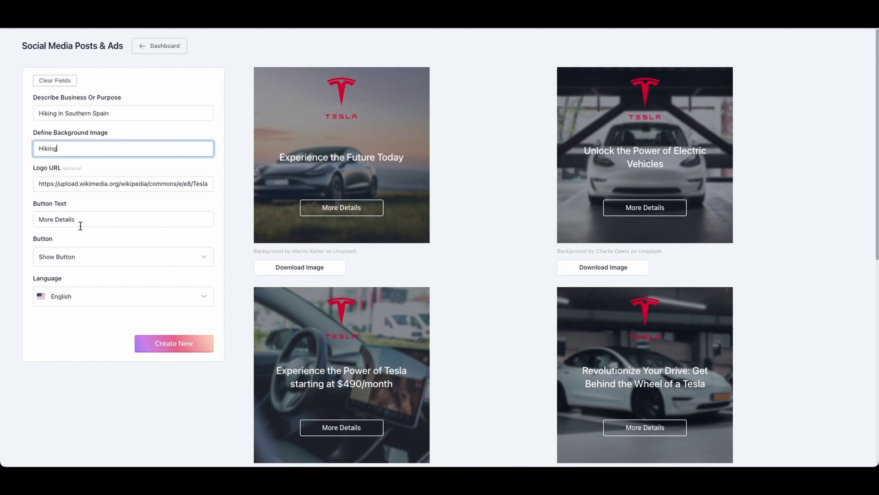
pyautogui.click(175, 342)
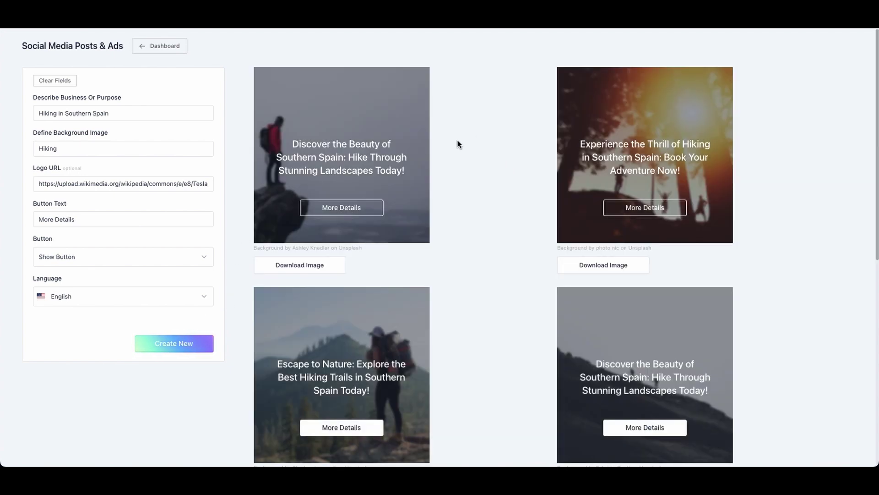
pyautogui.scroll(-1, 436, 220)
pyautogui.scroll(-3, 437, 219)
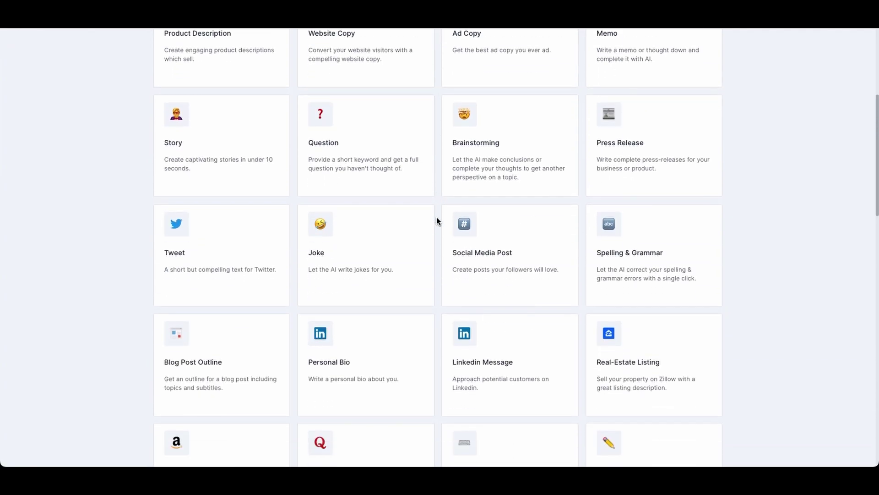
pyautogui.scroll(-3, 436, 220)
pyautogui.scroll(-1, 436, 219)
pyautogui.scroll(-2, 437, 221)
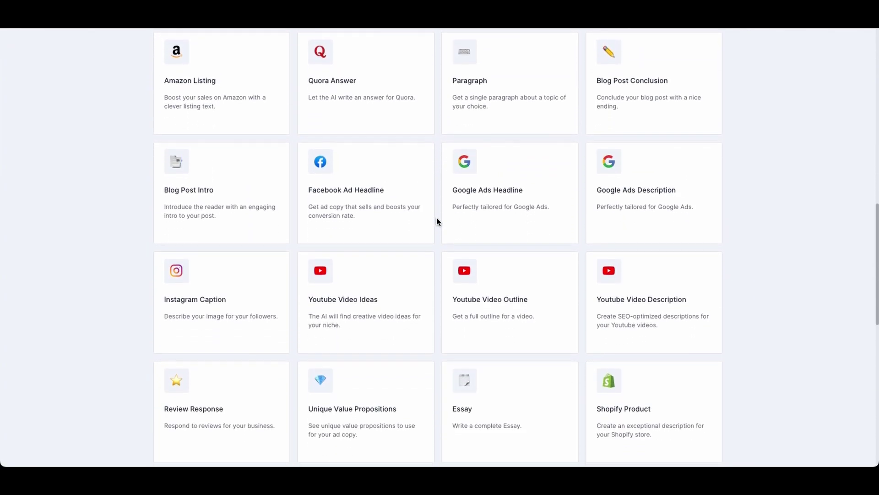
pyautogui.scroll(-1, 437, 217)
pyautogui.scroll(-1, 437, 218)
pyautogui.scroll(-3, 437, 219)
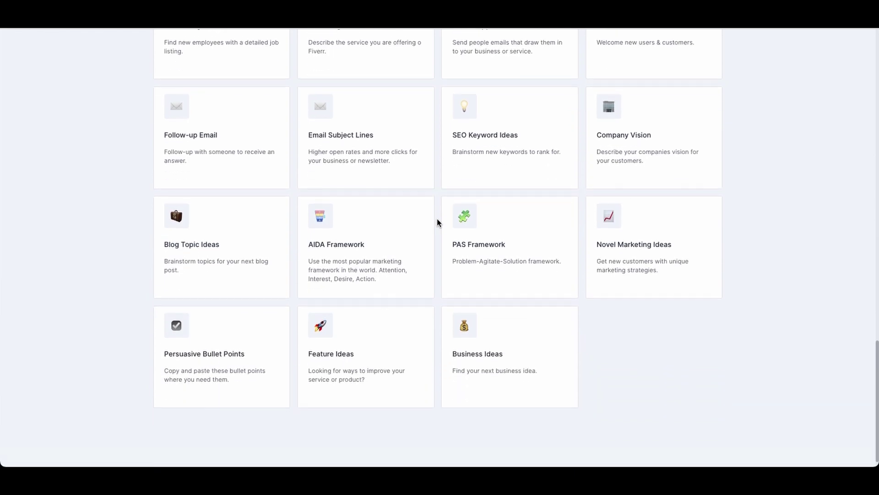
pyautogui.scroll(5, 437, 219)
pyautogui.scroll(10, 436, 219)
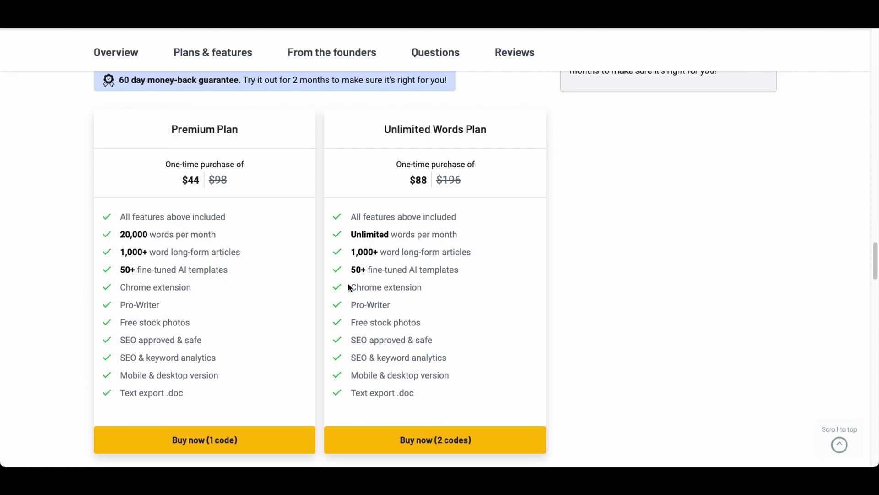
pyautogui.scroll(-1, 350, 289)
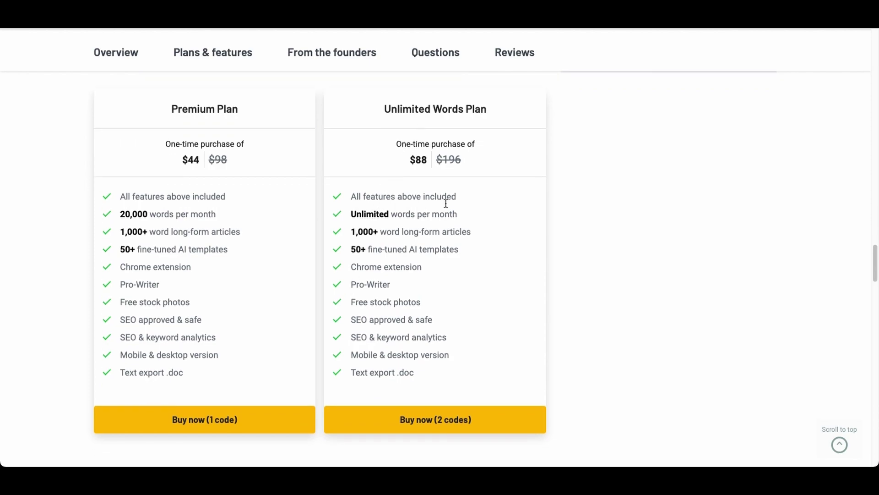
# Highlight the Unlimited words per month feature of the $88 plan, then deselect
pyautogui.moveTo(396, 197); pyautogui.dragTo(401, 214)
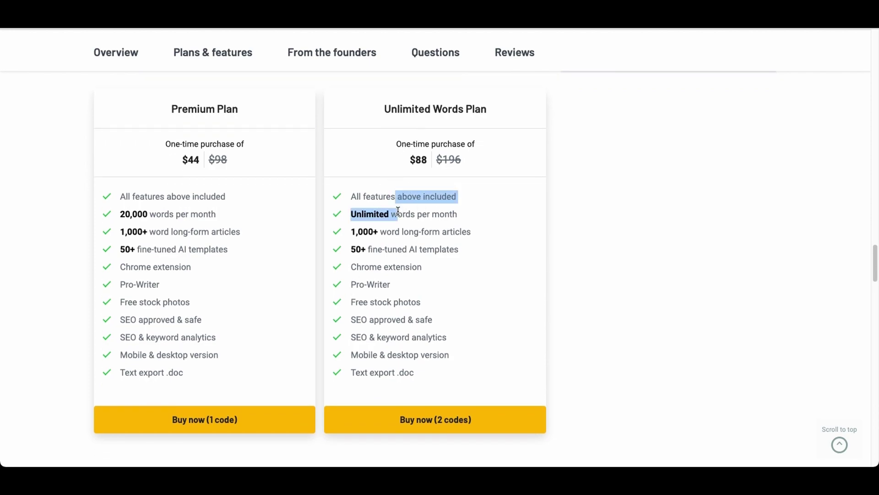
pyautogui.click(459, 216)
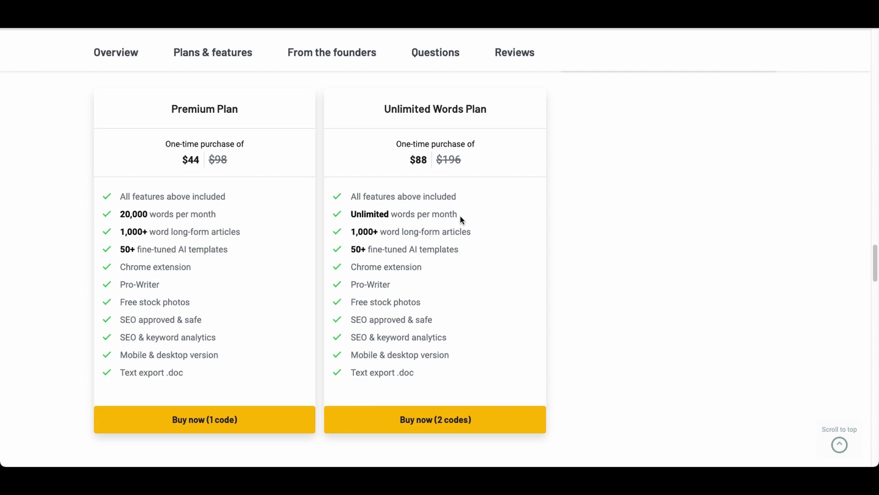